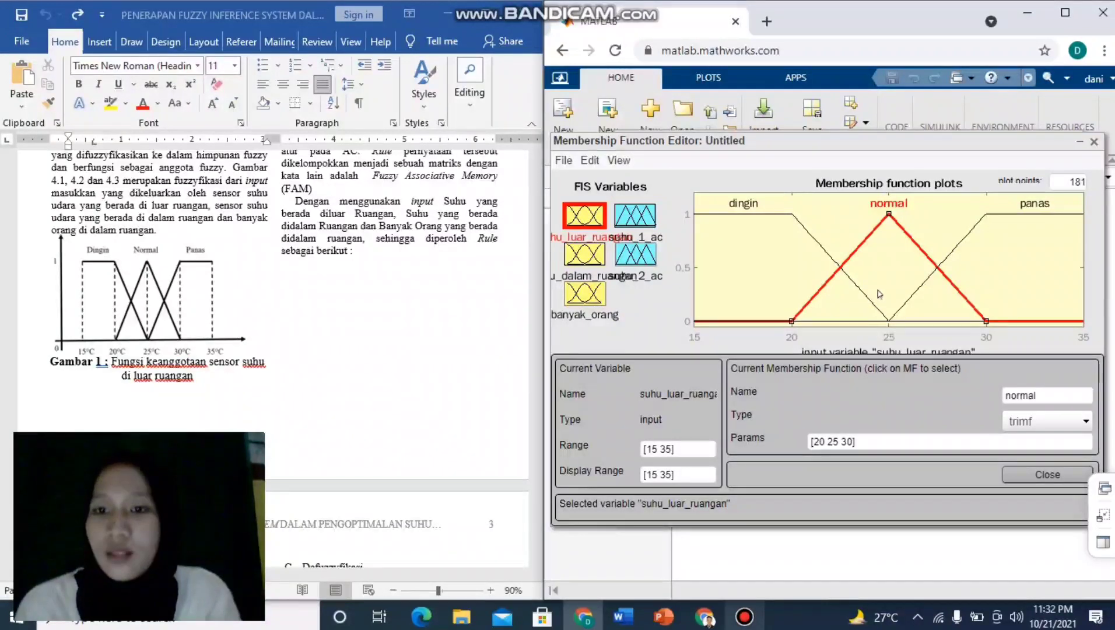
Review the panas function of suhu_luar_ruangan and the dingin, normal and panas functions of suhu_dalam_ruangan against the document's Gambar 2
click(1037, 217)
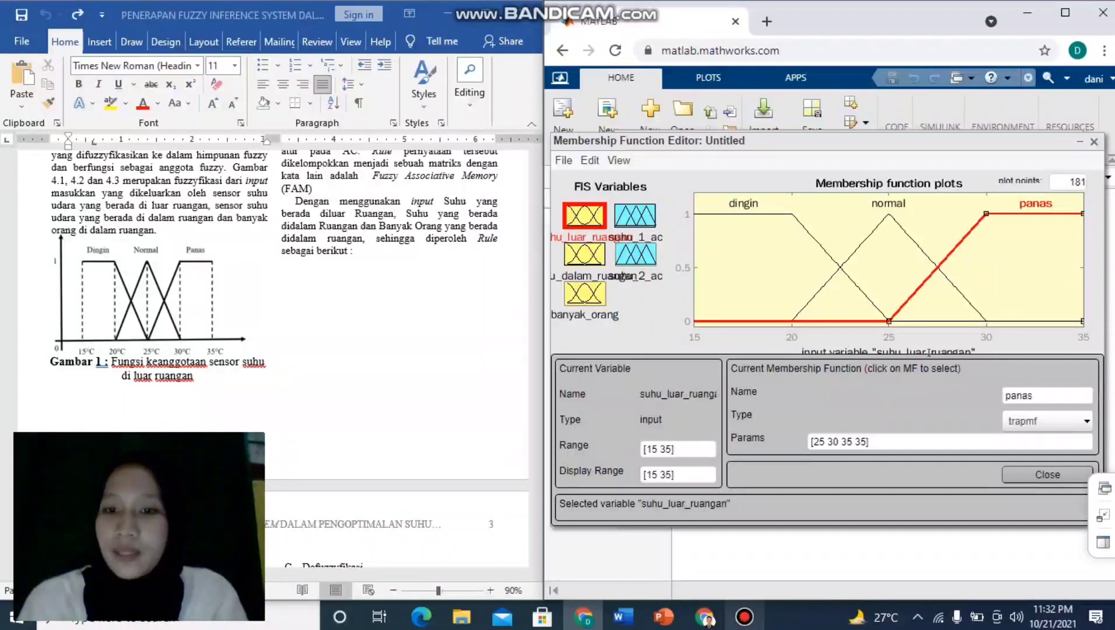
click(592, 258)
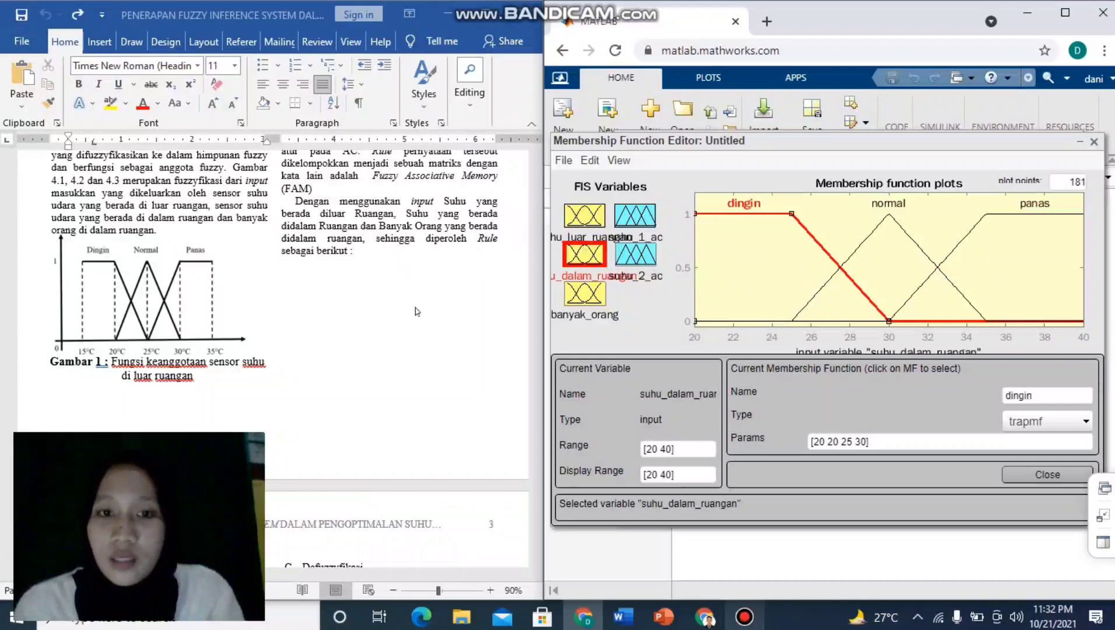
scroll(369, 348, up, 15)
scroll(474, 369, up, 4)
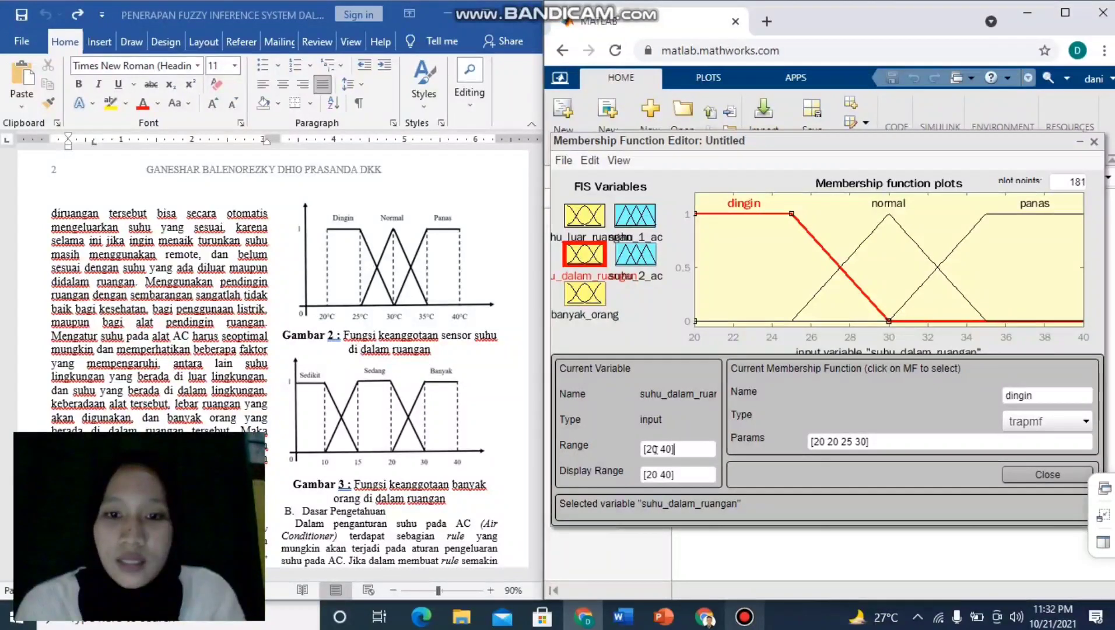
click(828, 442)
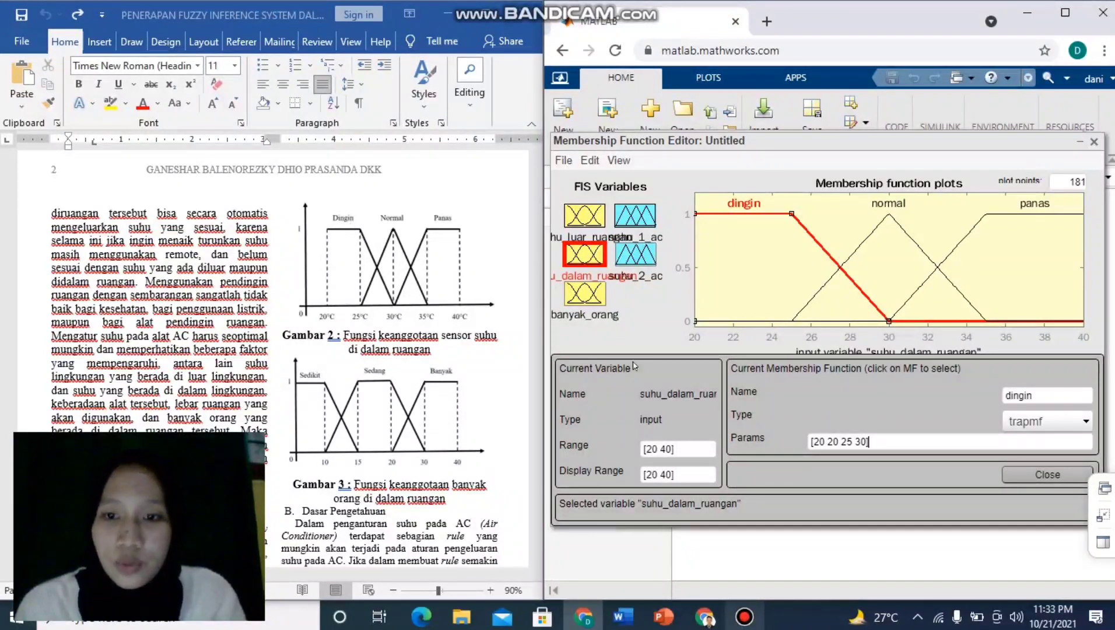
drag(819, 439, 861, 442)
click(872, 441)
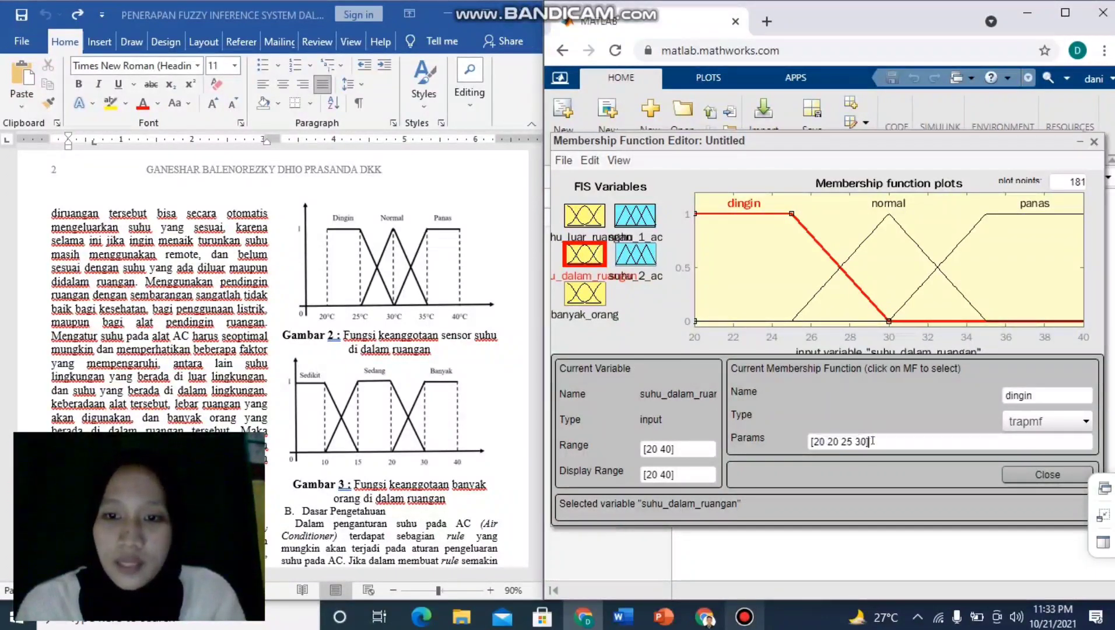
click(868, 243)
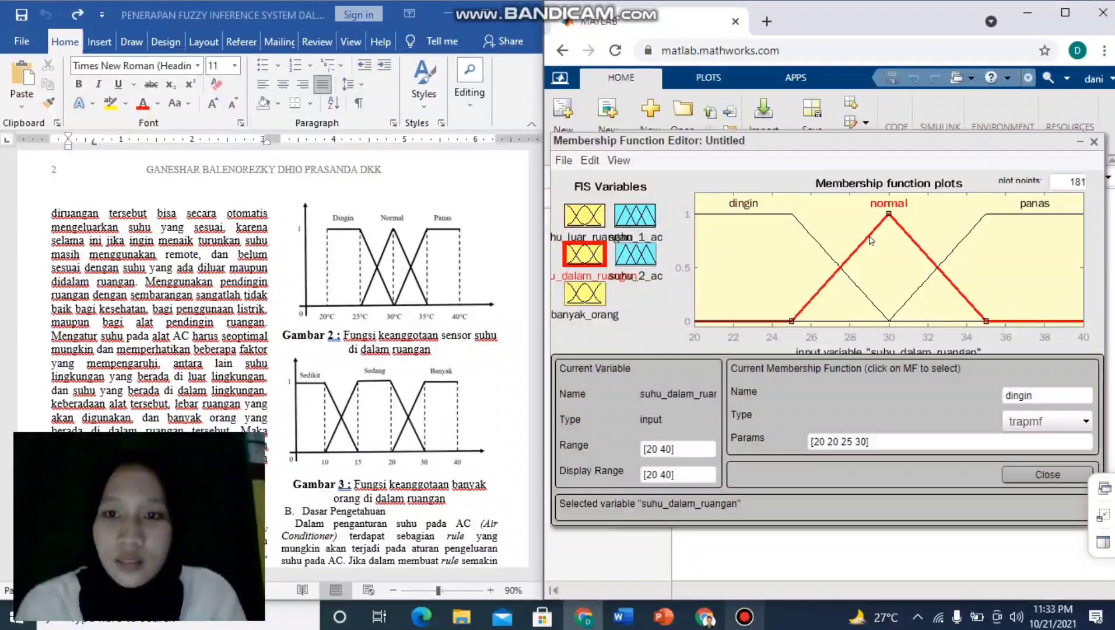
click(956, 241)
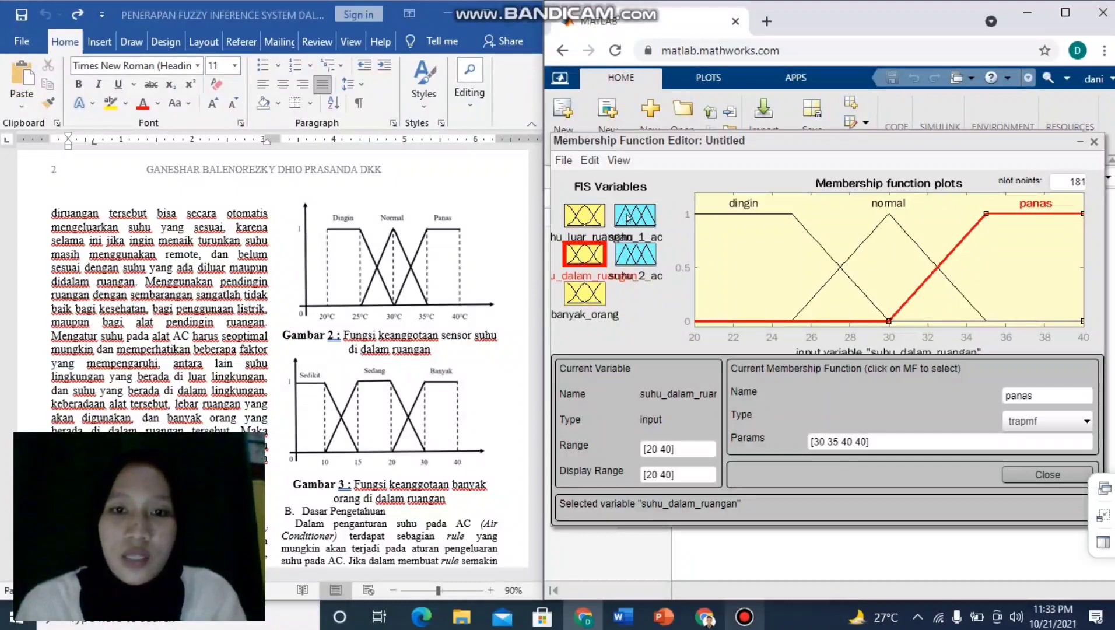
Review the dingin, sejuk and normal membership functions of output suhu_1_ac against Gambar 4 in the document
click(628, 218)
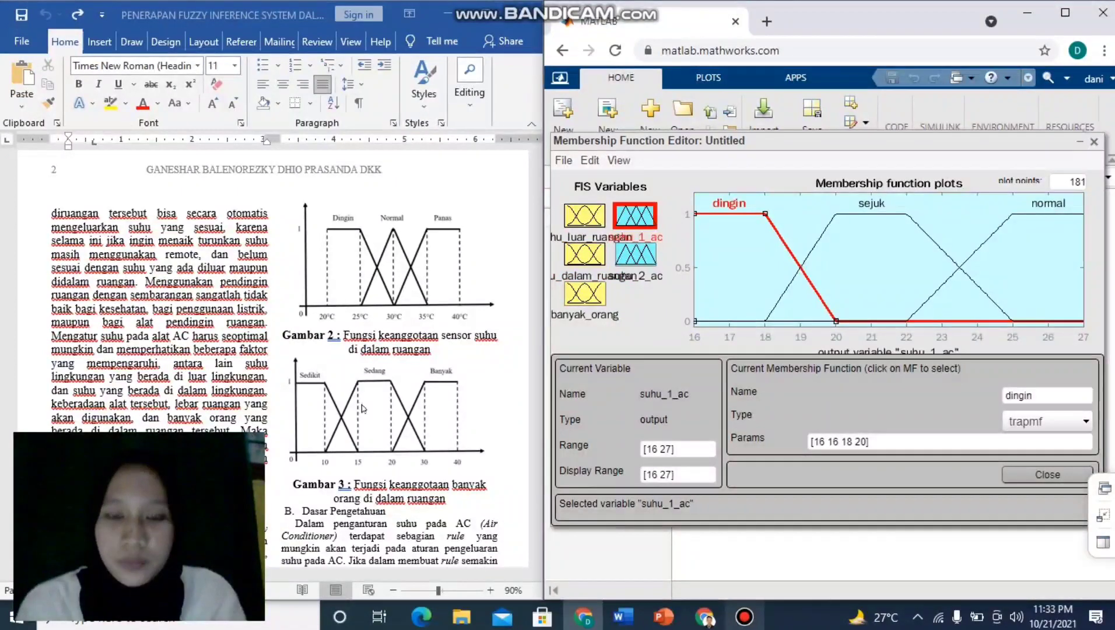
scroll(362, 408, down, 15)
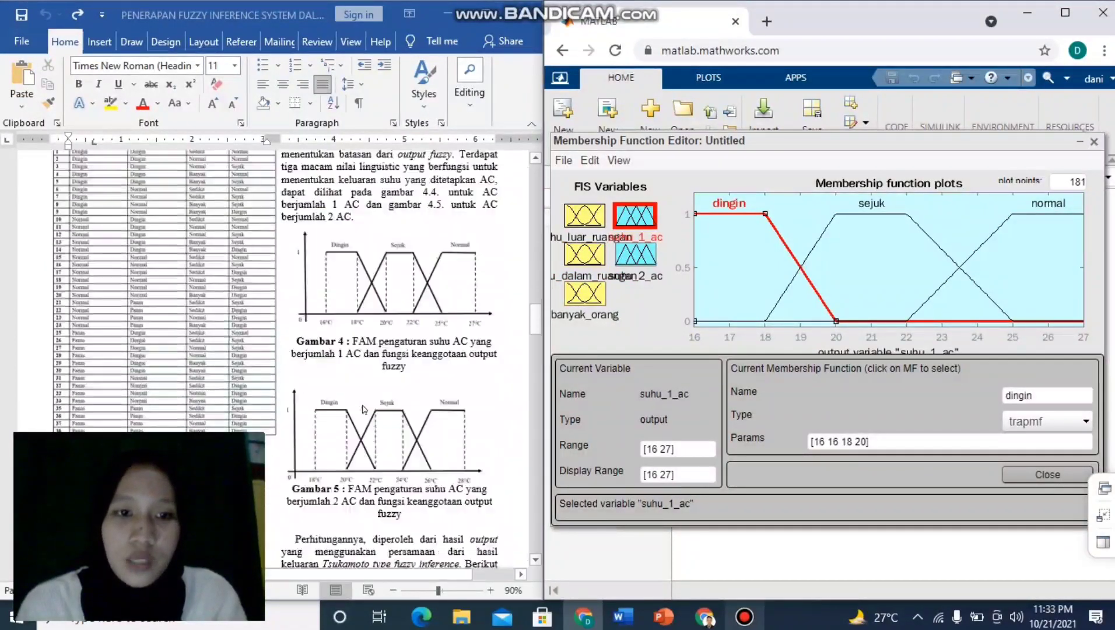
scroll(362, 408, up, 1)
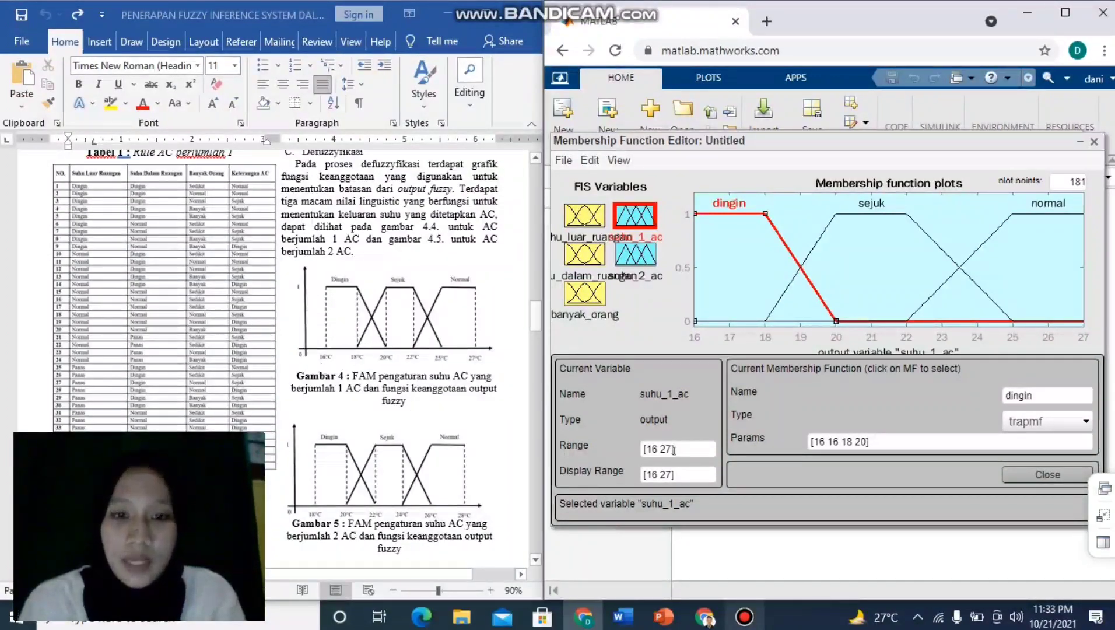
click(331, 312)
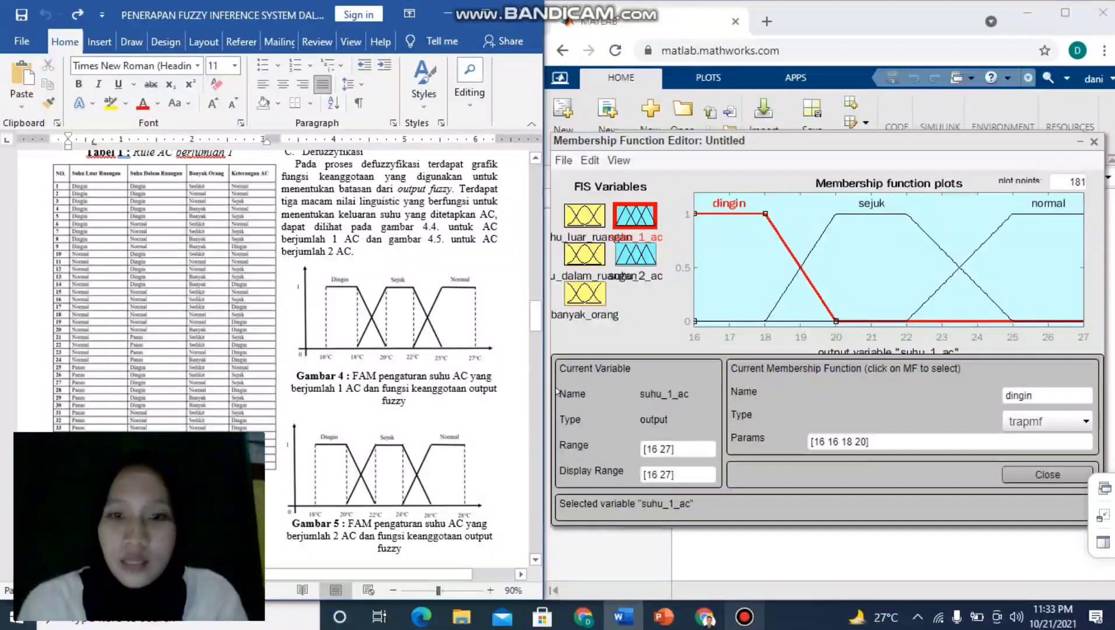
click(883, 220)
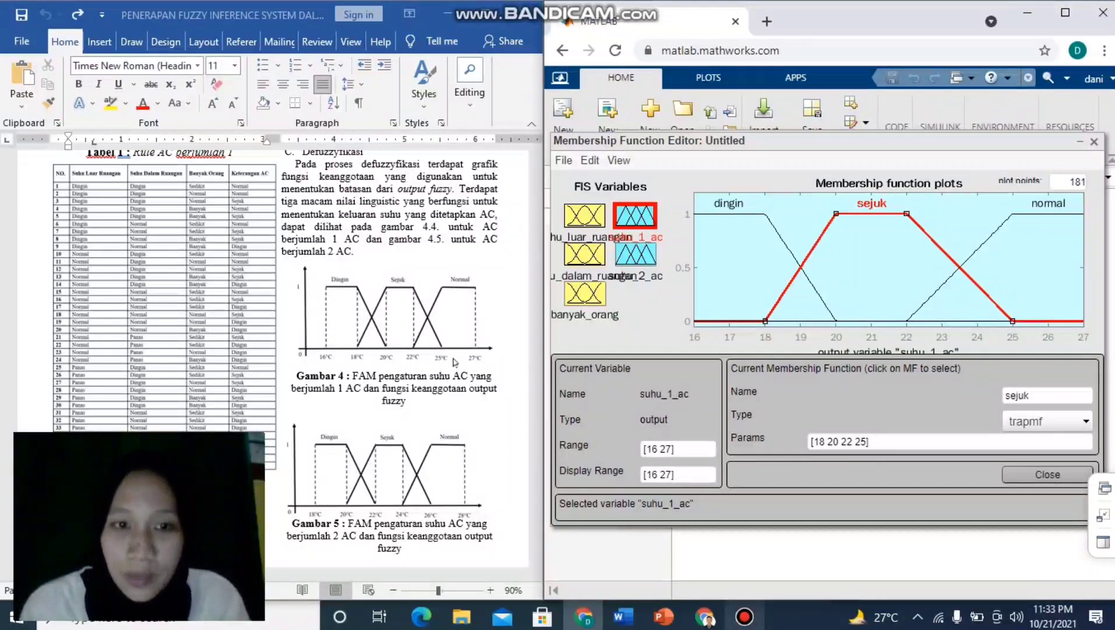
click(1004, 226)
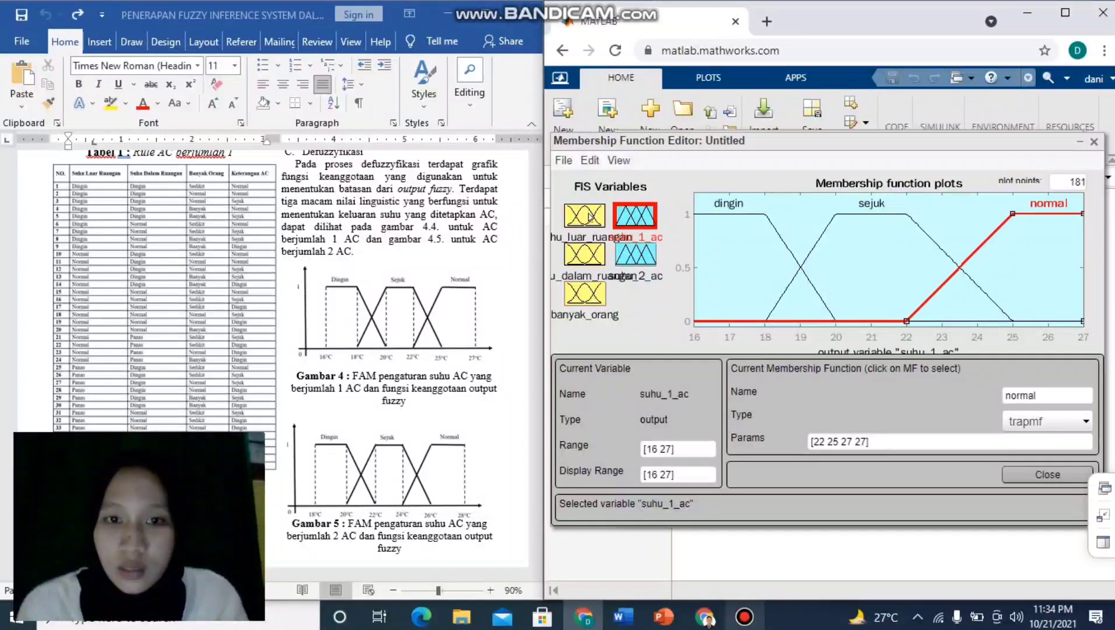
Open the fuzzy system's rules and compare the rule list with Tabel 1 in the document
click(590, 162)
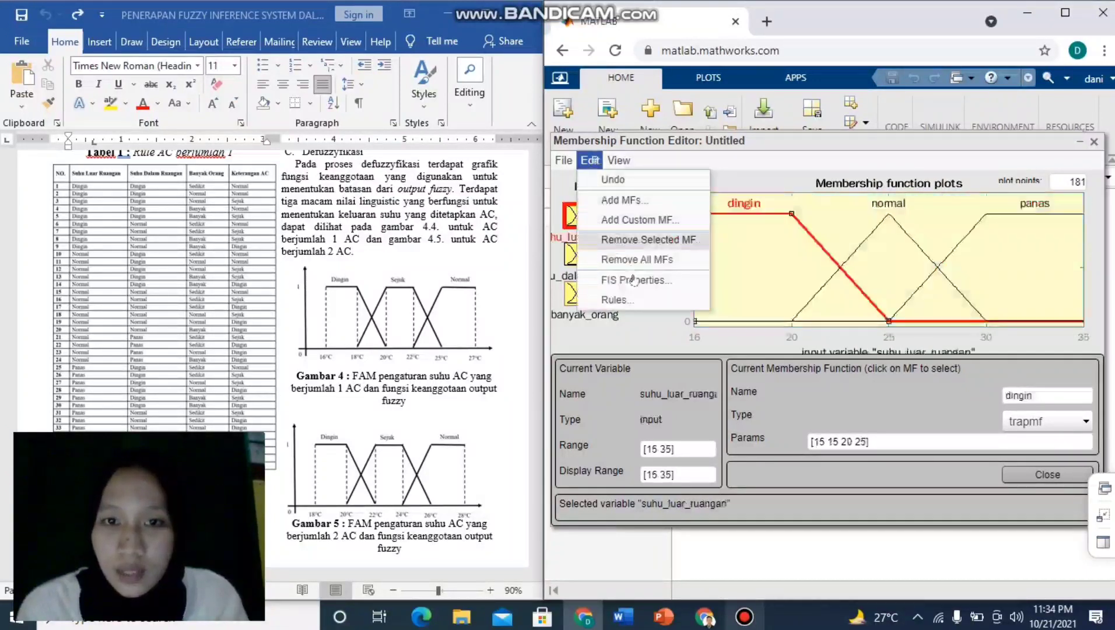
click(642, 300)
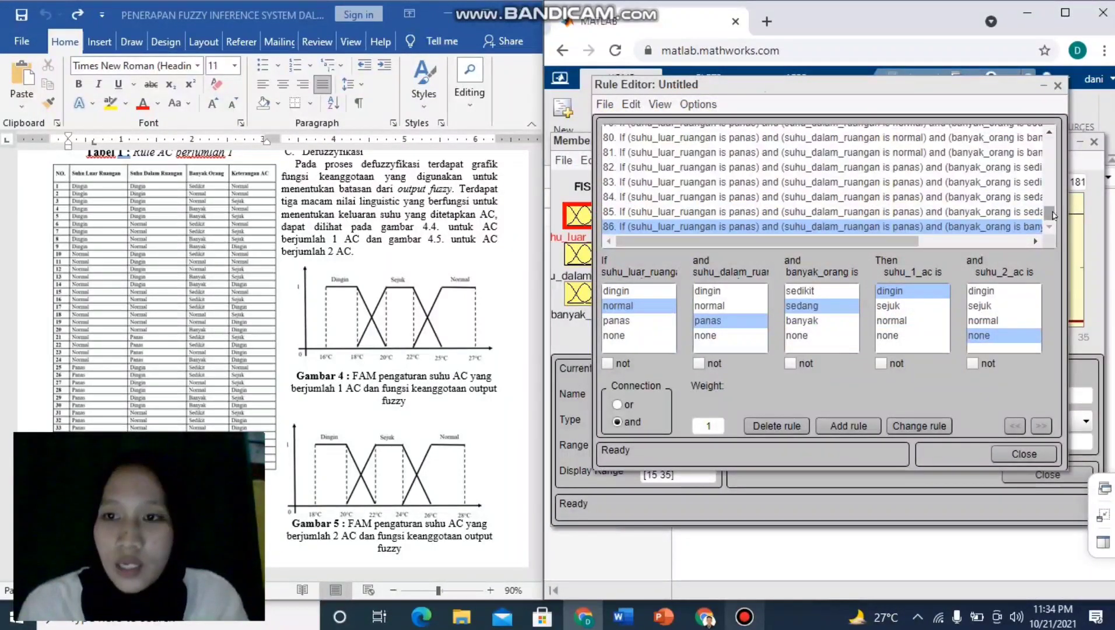
scroll(1053, 215, up, 20)
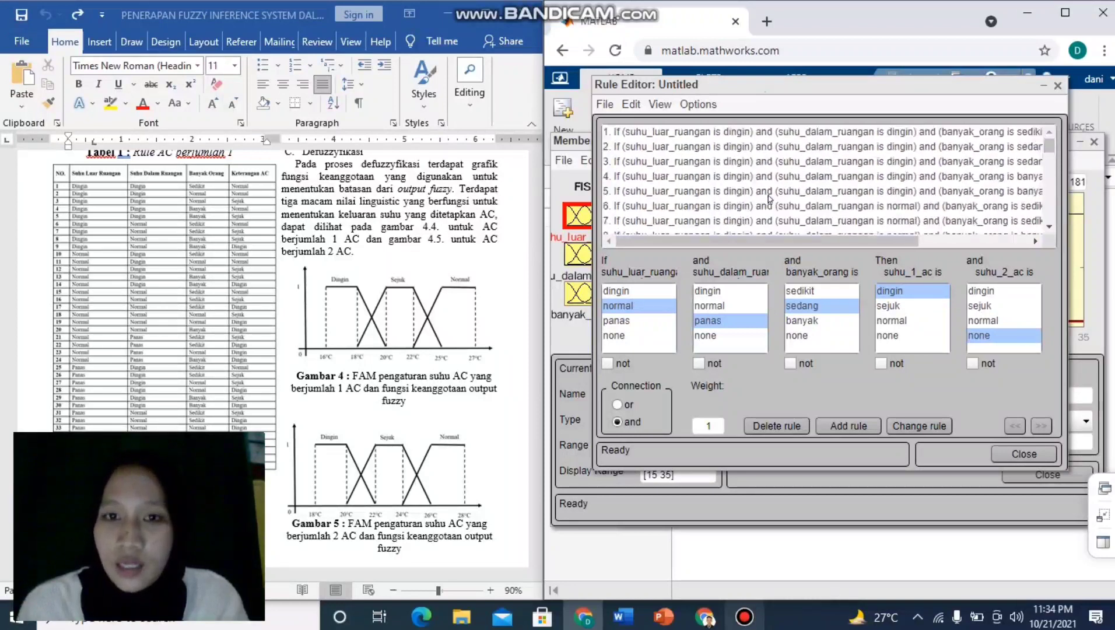
click(238, 327)
scroll(238, 328, down, 3)
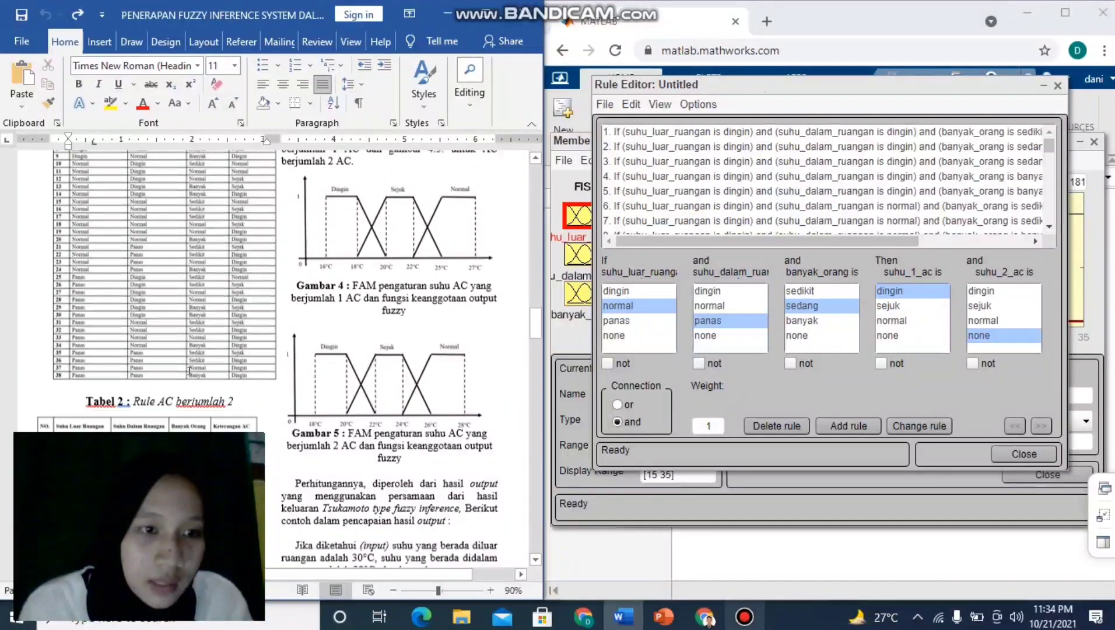
scroll(96, 353, up, 5)
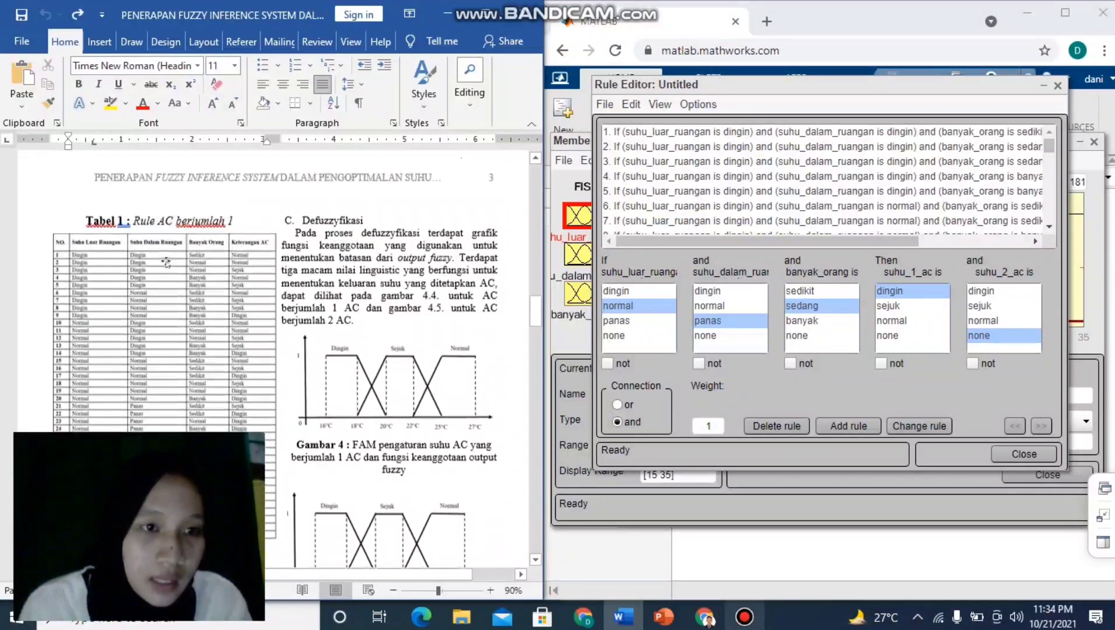
scroll(194, 228, down, 6)
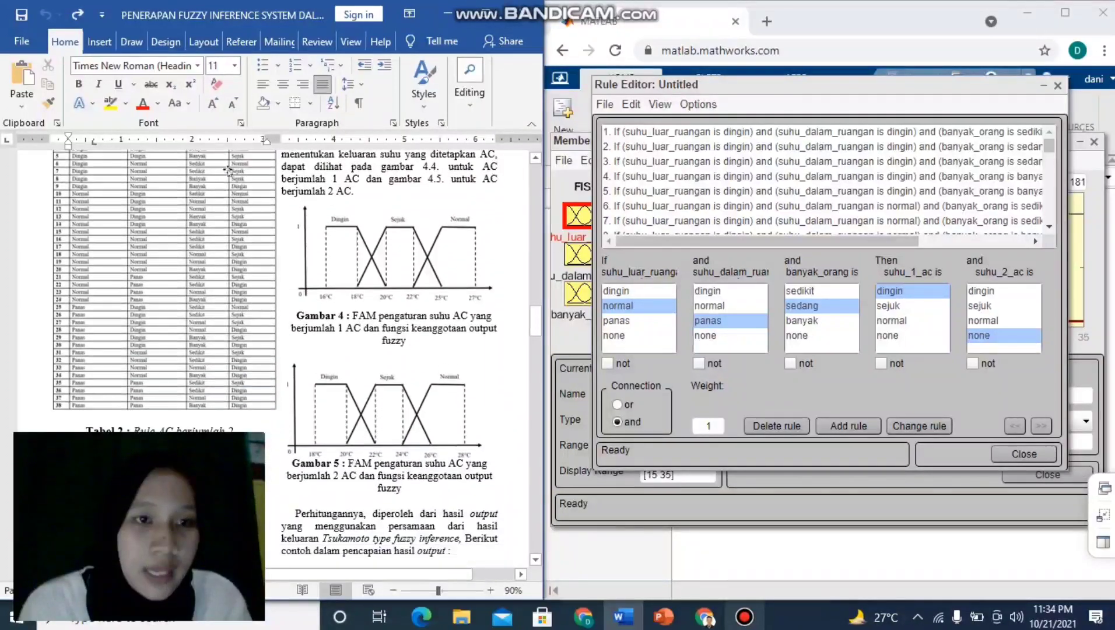
scroll(188, 274, up, 2)
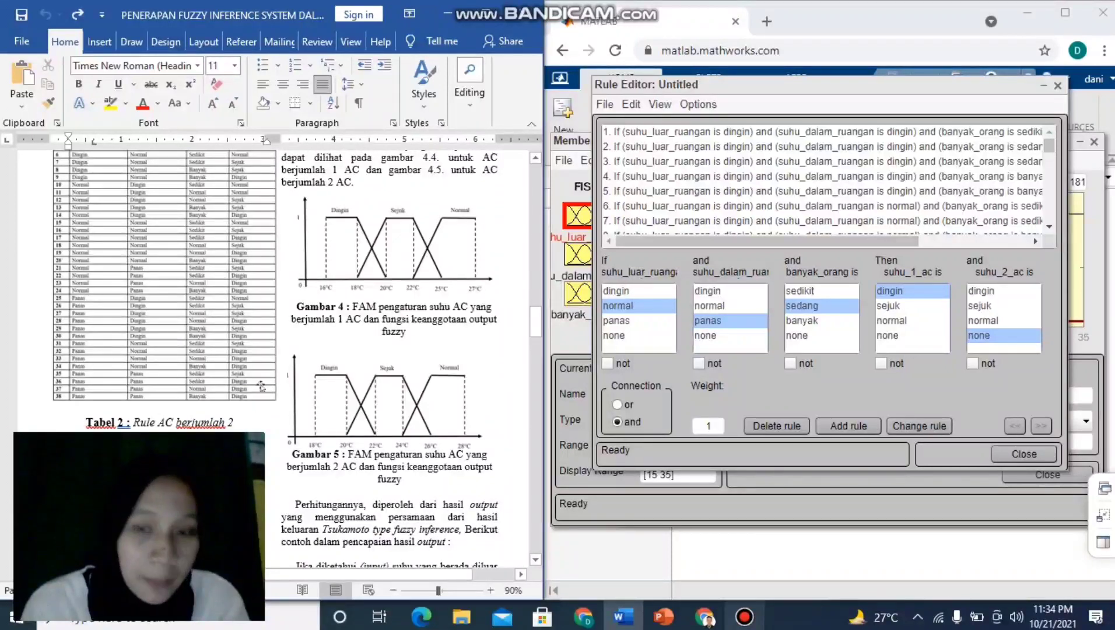
scroll(791, 202, down, 15)
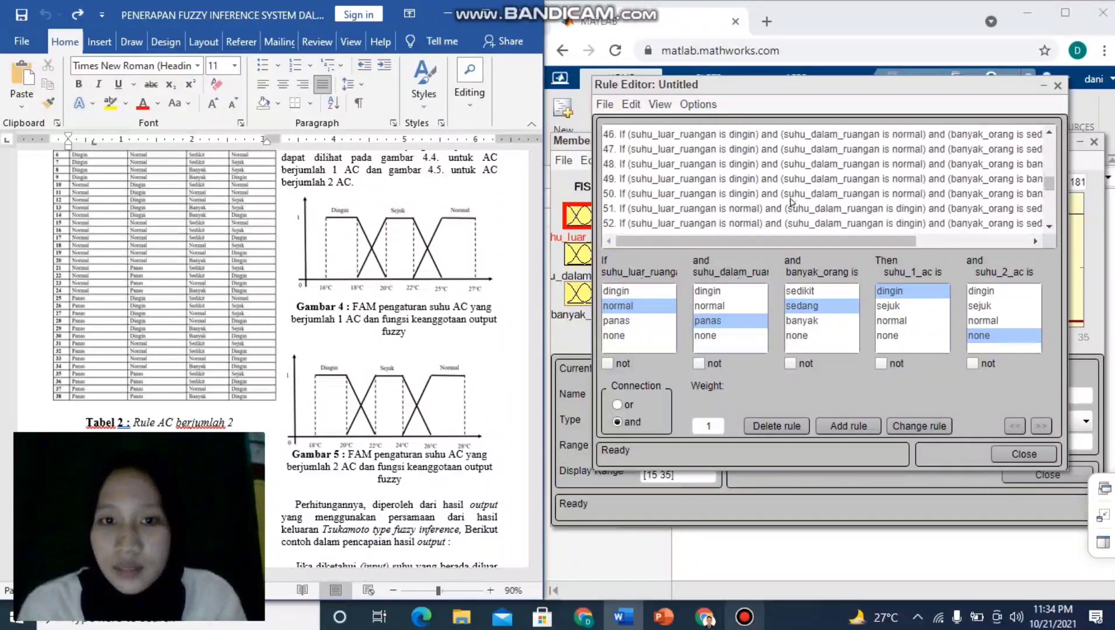
scroll(791, 202, up, 4)
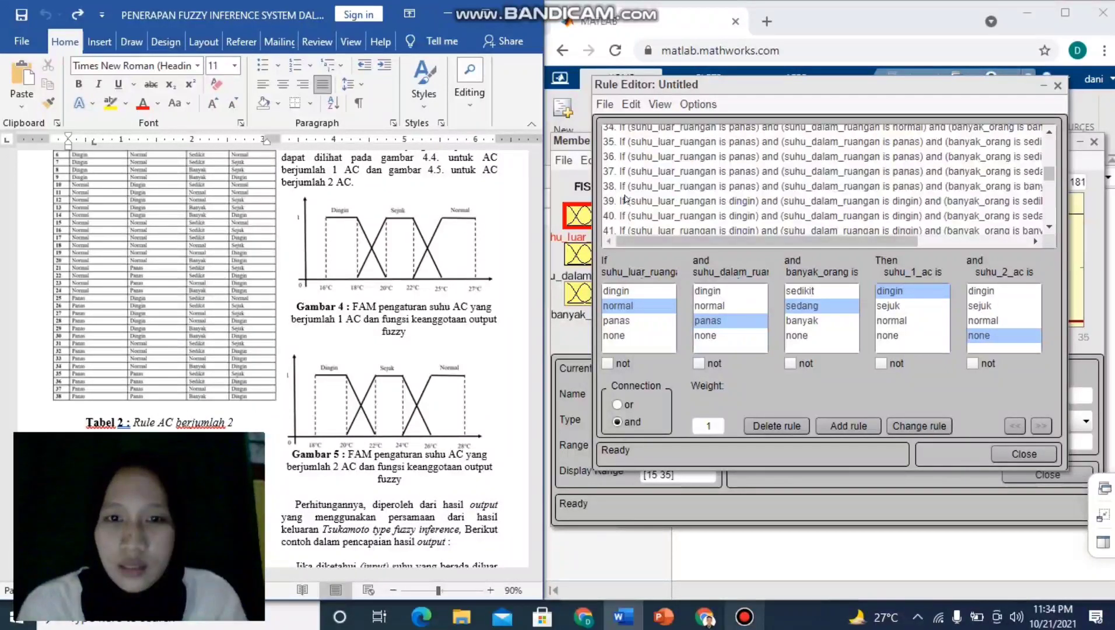
Inspect rules 38 and 39, where the one-AC rules give way to the two-AC rules, plus the first and last rules
click(626, 187)
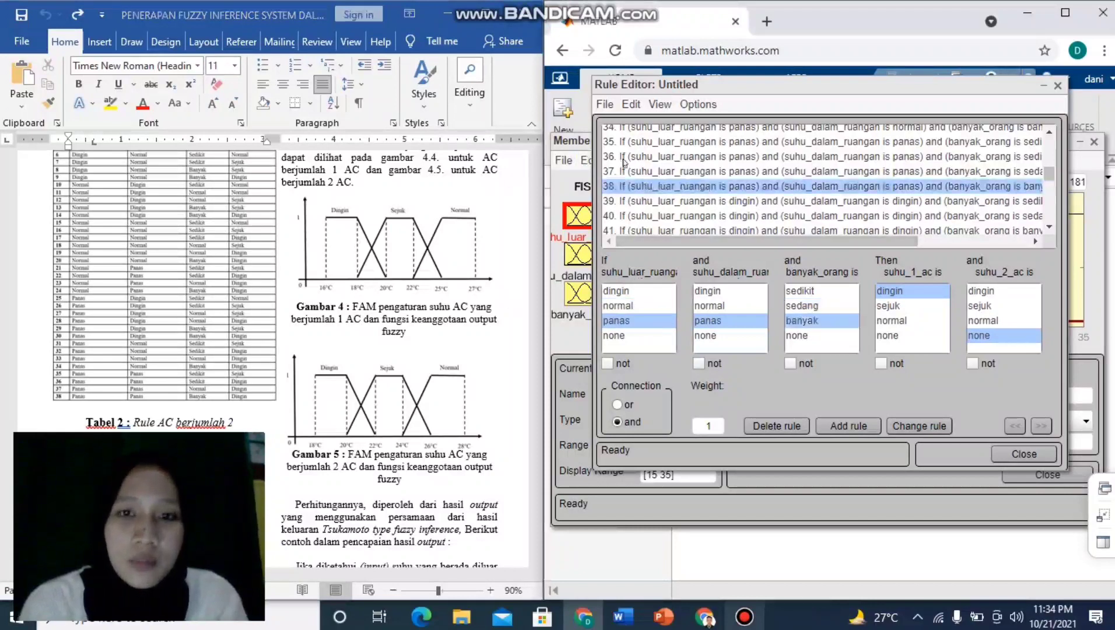
click(631, 202)
scroll(630, 207, down, 15)
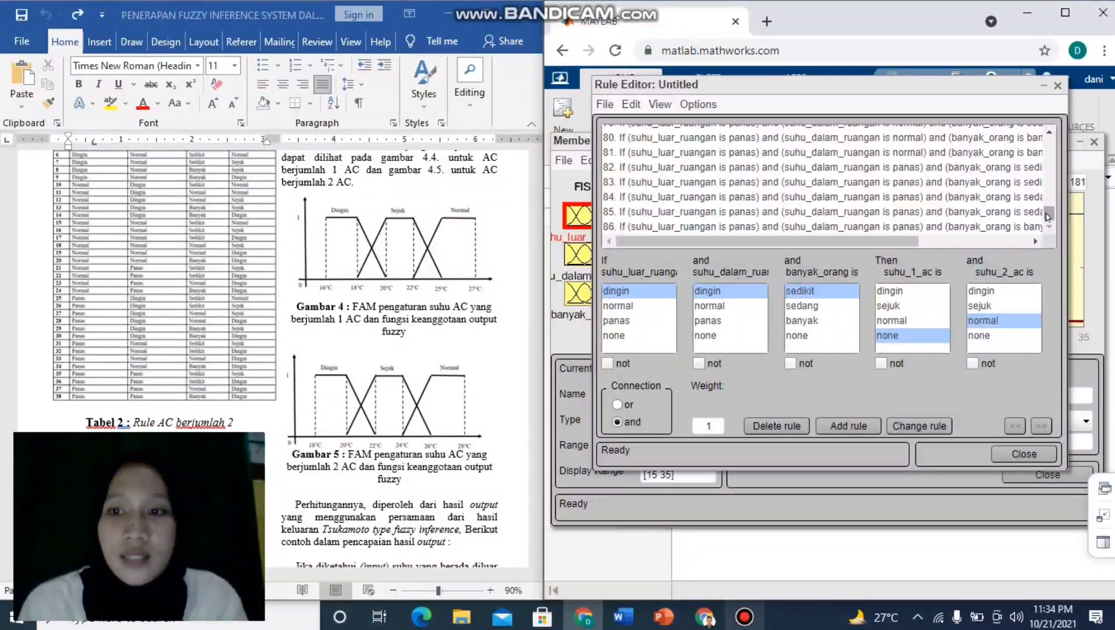
drag(1049, 213, 1050, 141)
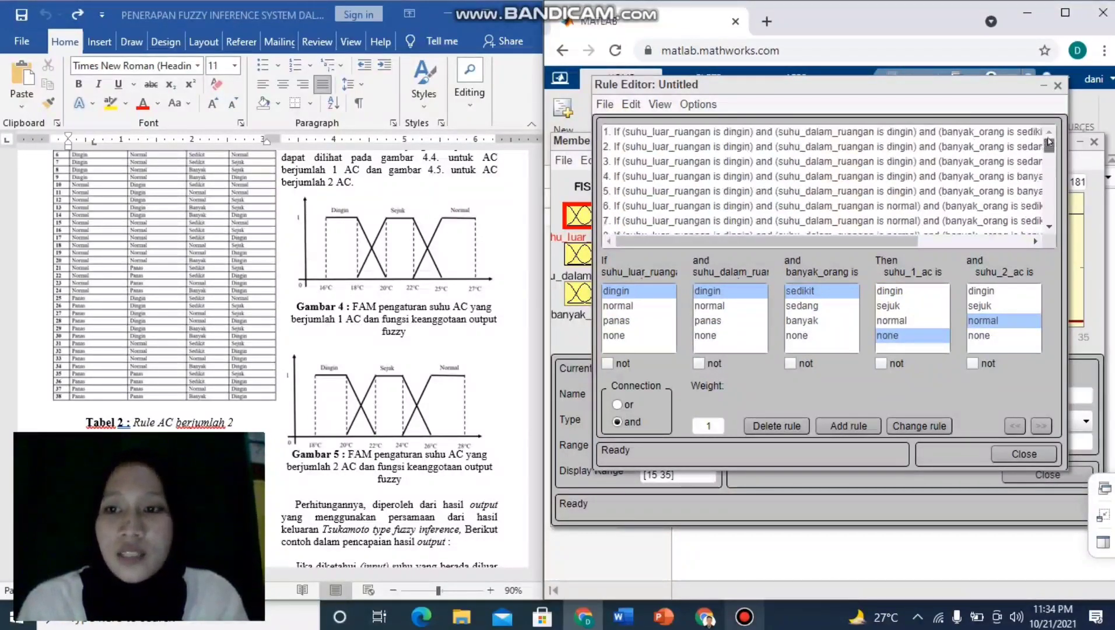
click(679, 133)
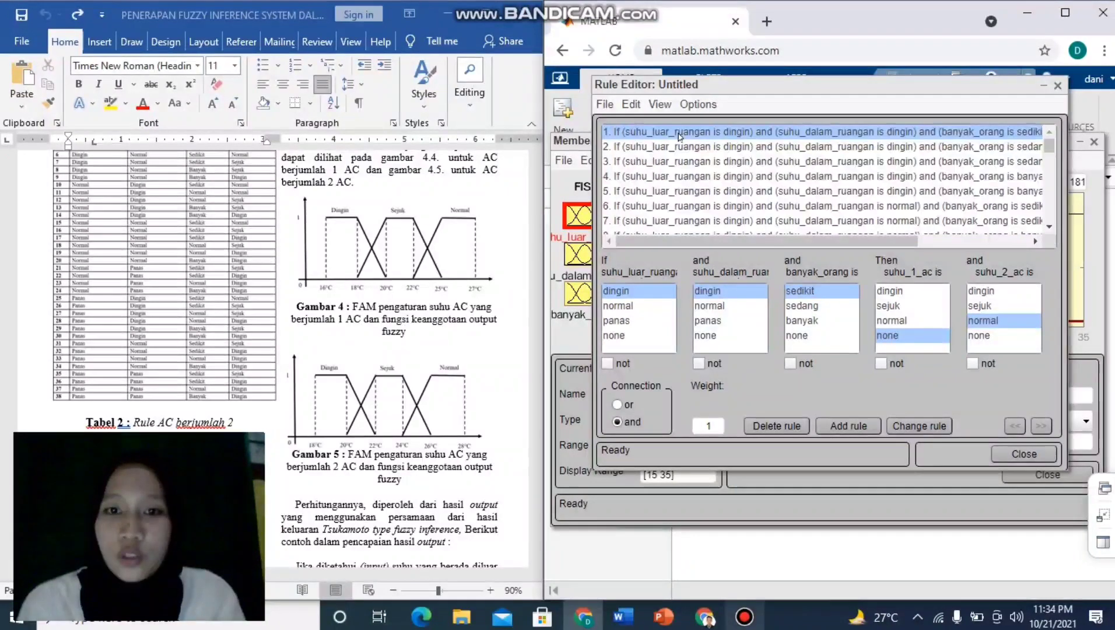
drag(1052, 148, 1051, 213)
click(932, 225)
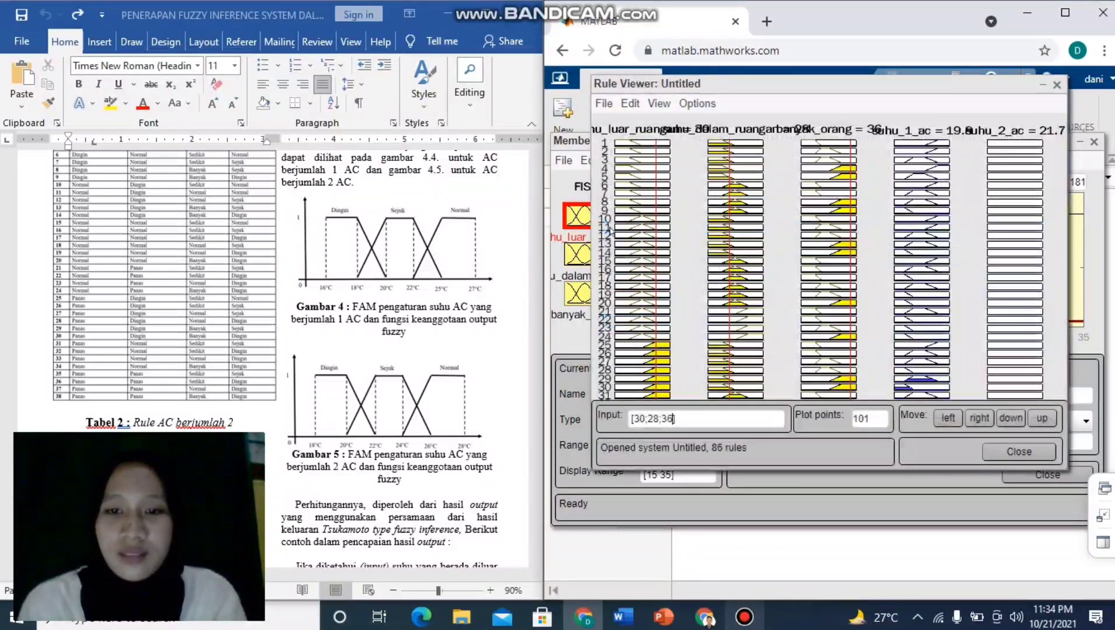
mouse_move(747, 619)
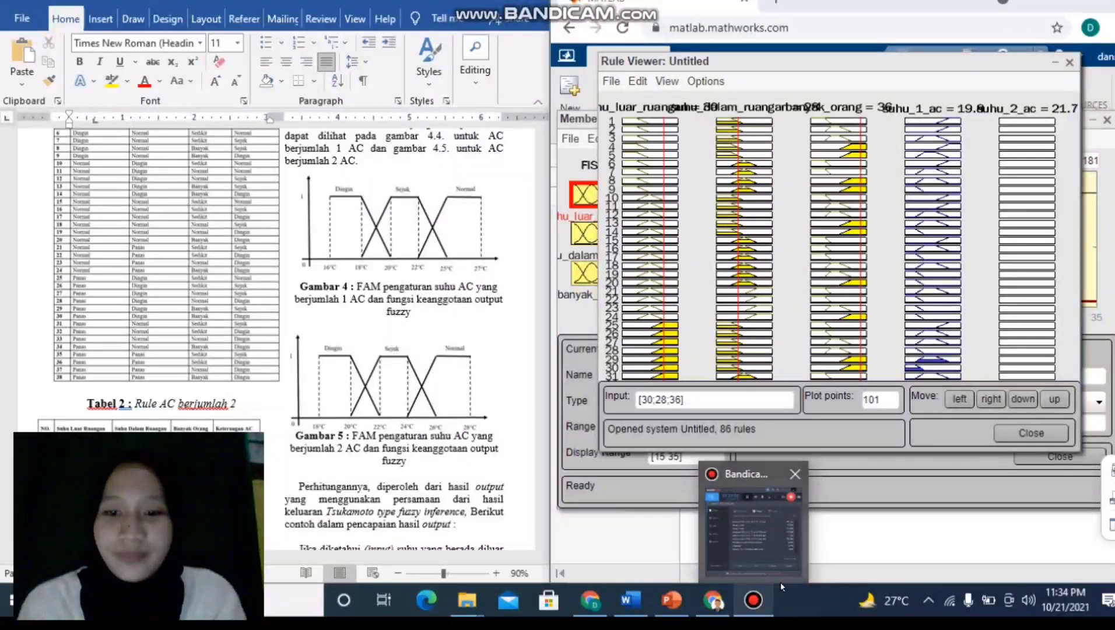
click(744, 543)
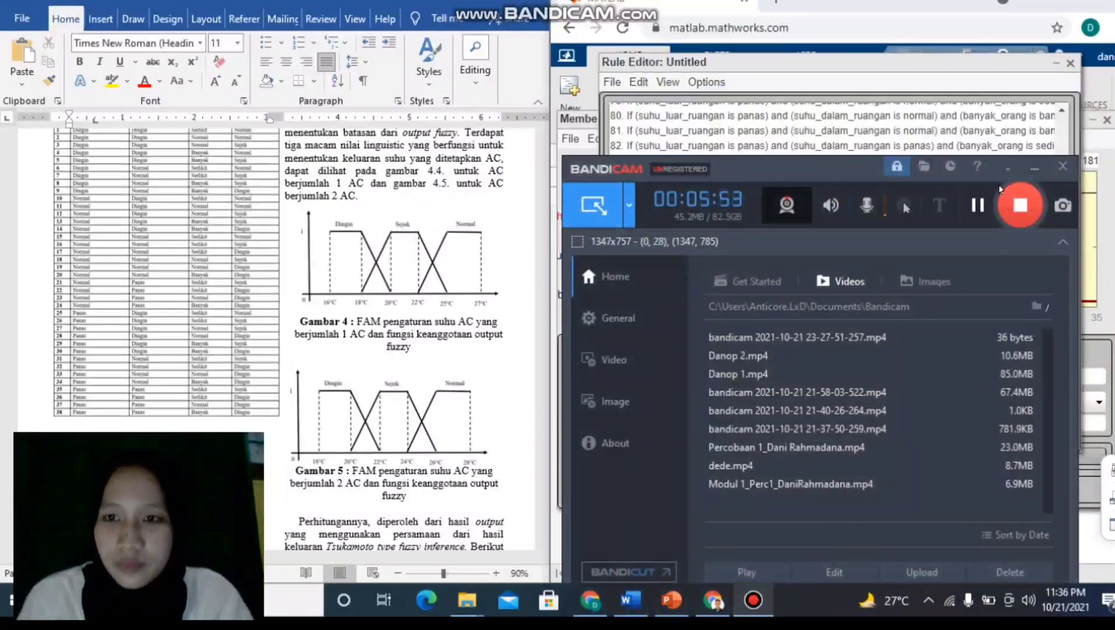
click(1034, 167)
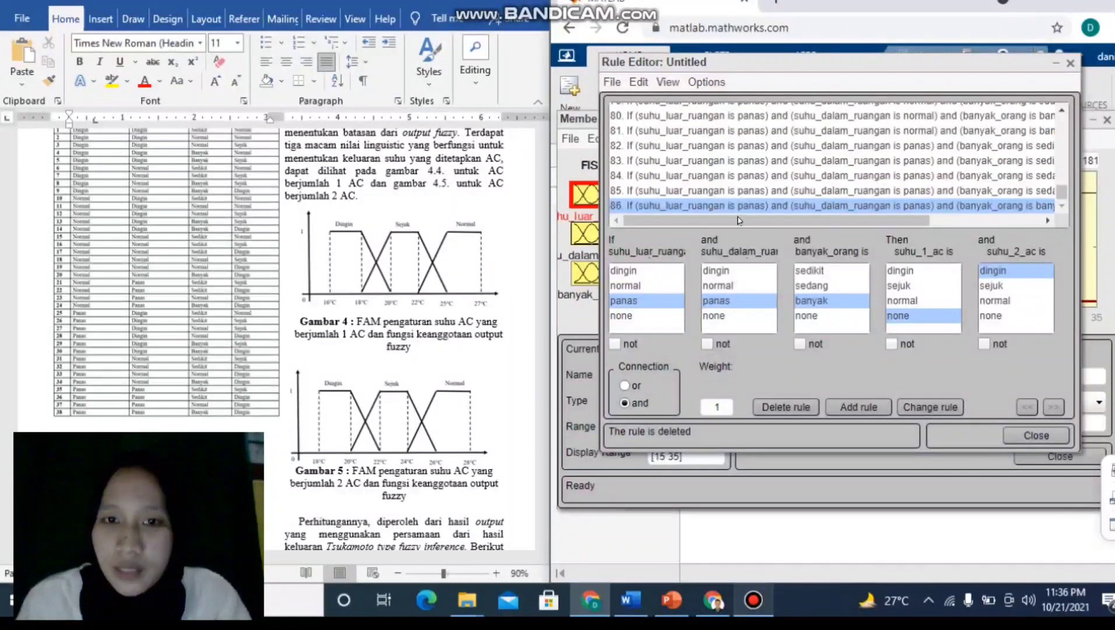
Add a rule with panas, panas and banyak inputs giving suhu_2_ac dingin and suhu_1_ac none, and check the end of the list against Tabel 2
click(874, 409)
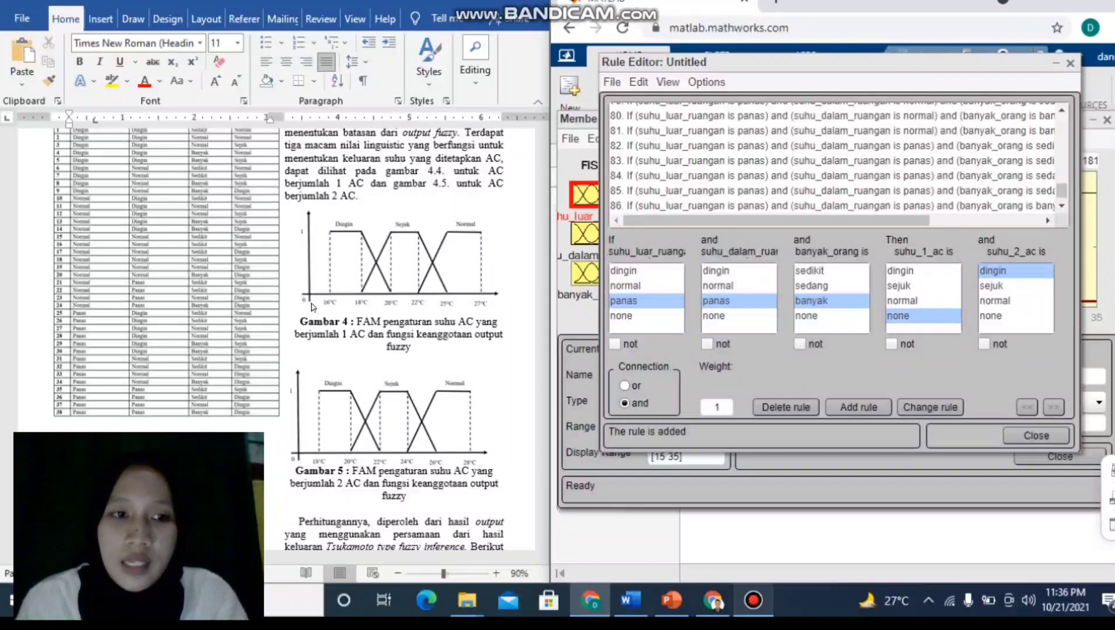
click(646, 207)
scroll(233, 245, down, 3)
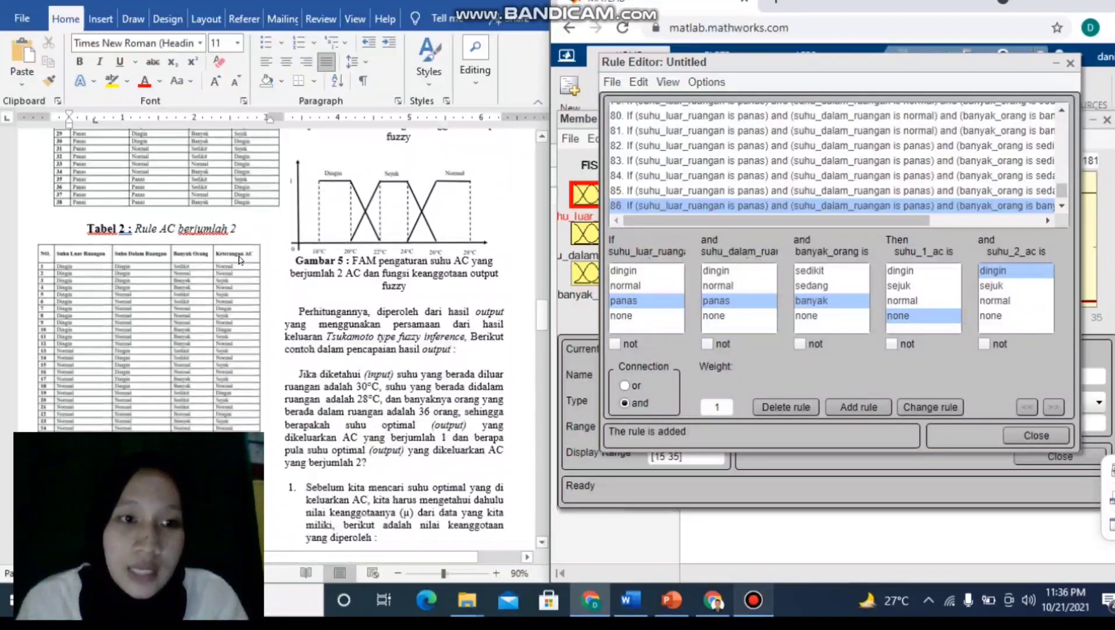
scroll(265, 260, down, 4)
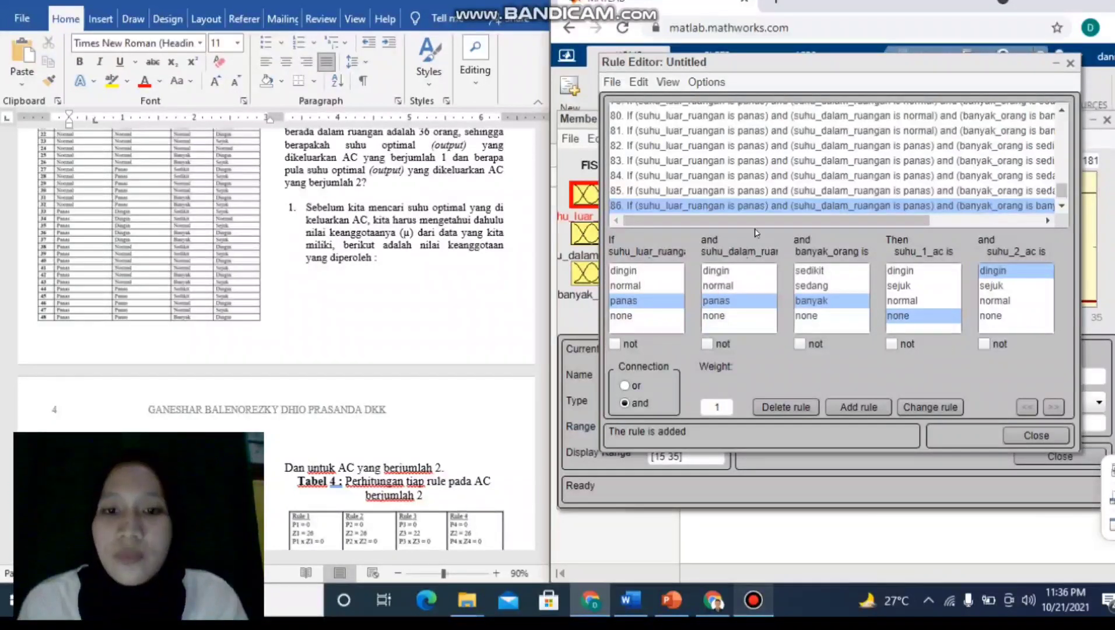
scroll(845, 204, down, 1)
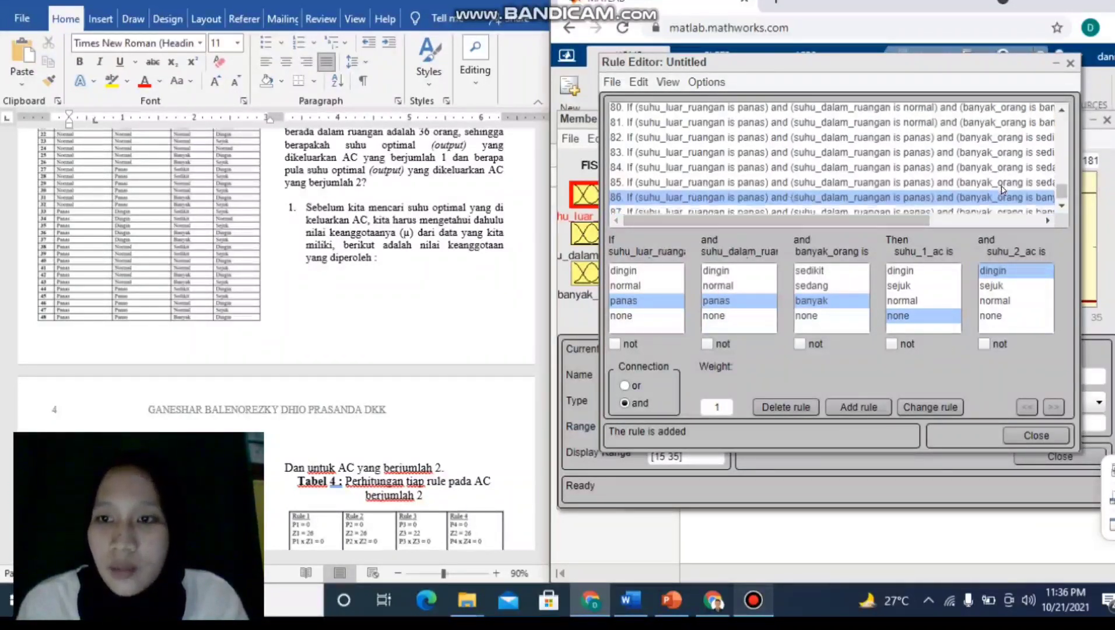
click(906, 207)
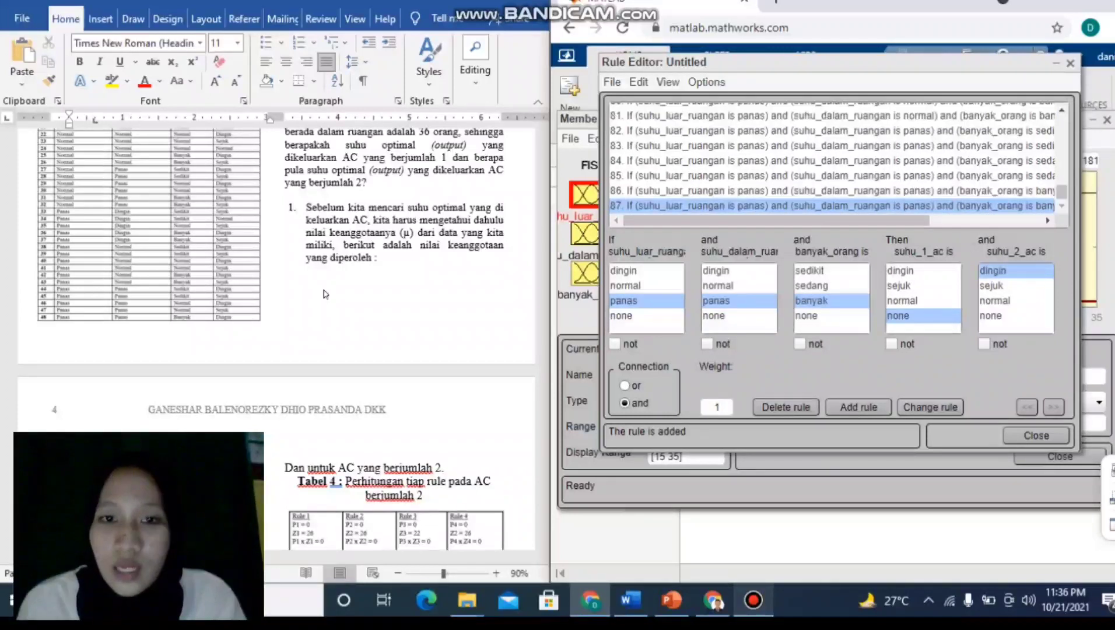
Select the input terms dingin, normal and sedang, and delete rule 87 at the end of the rule list
click(634, 272)
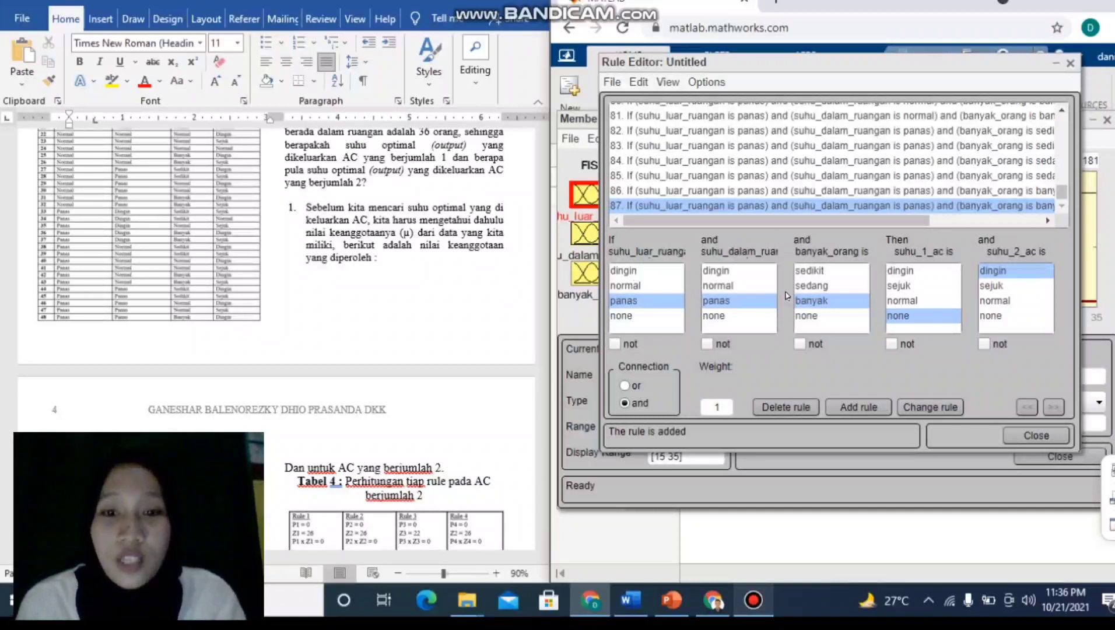
click(736, 287)
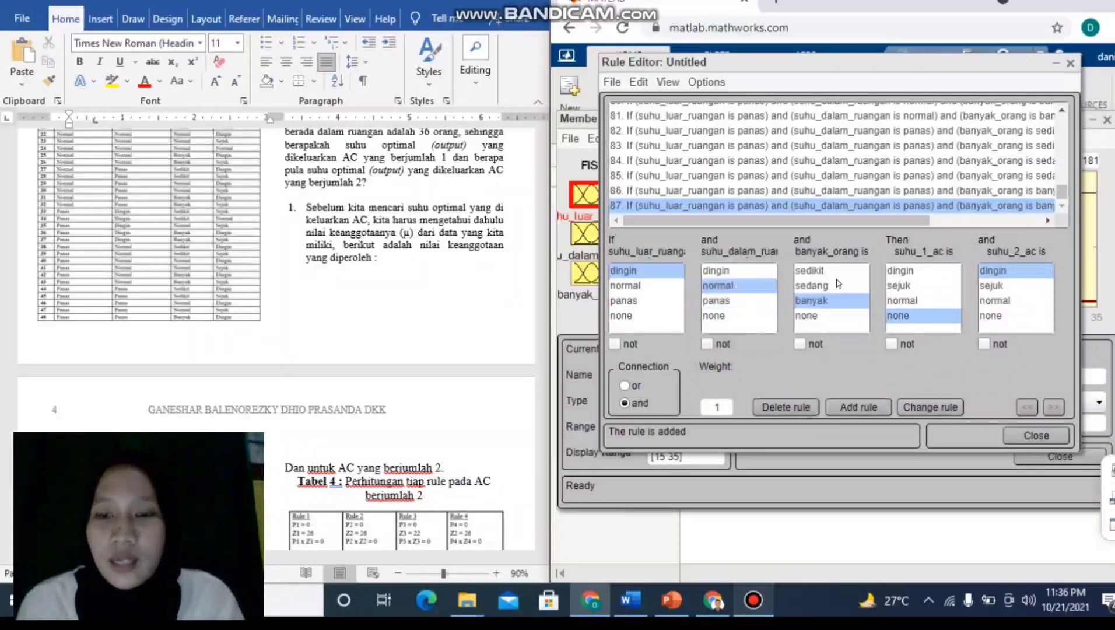
click(818, 285)
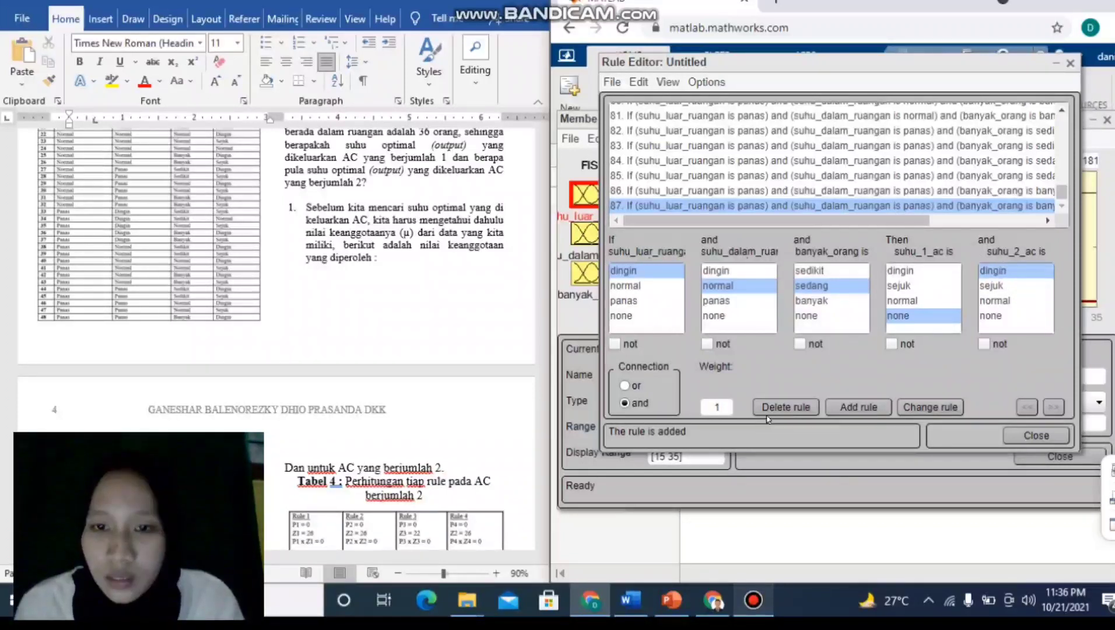
click(786, 409)
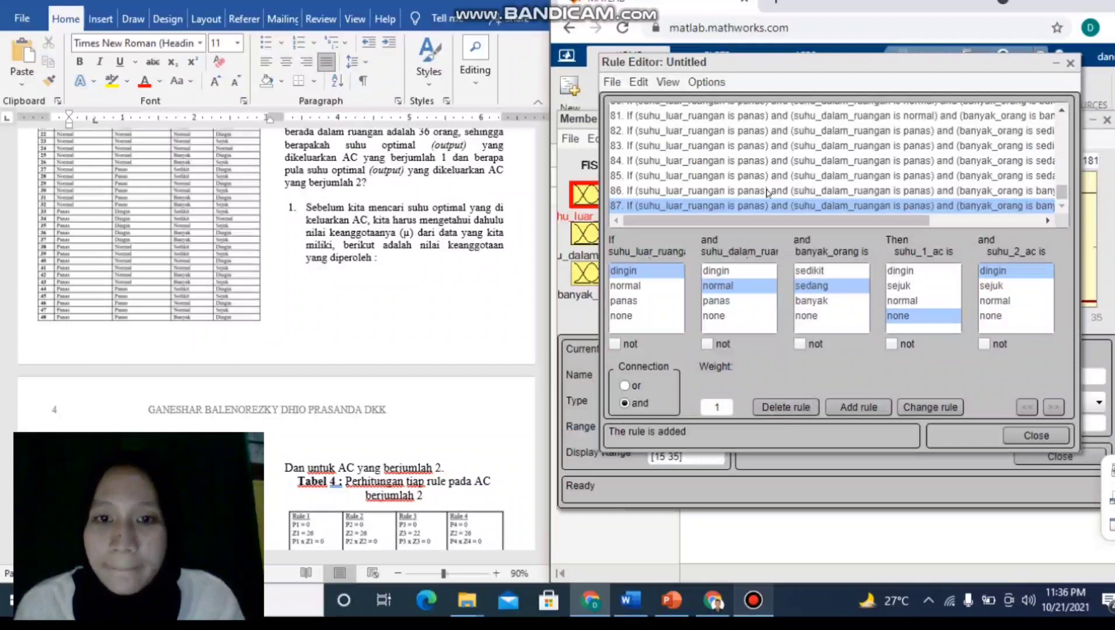
Open the Rule Viewer for the fuzzy system and move its window clear of the Rule Editor
click(640, 83)
mouse_move(690, 87)
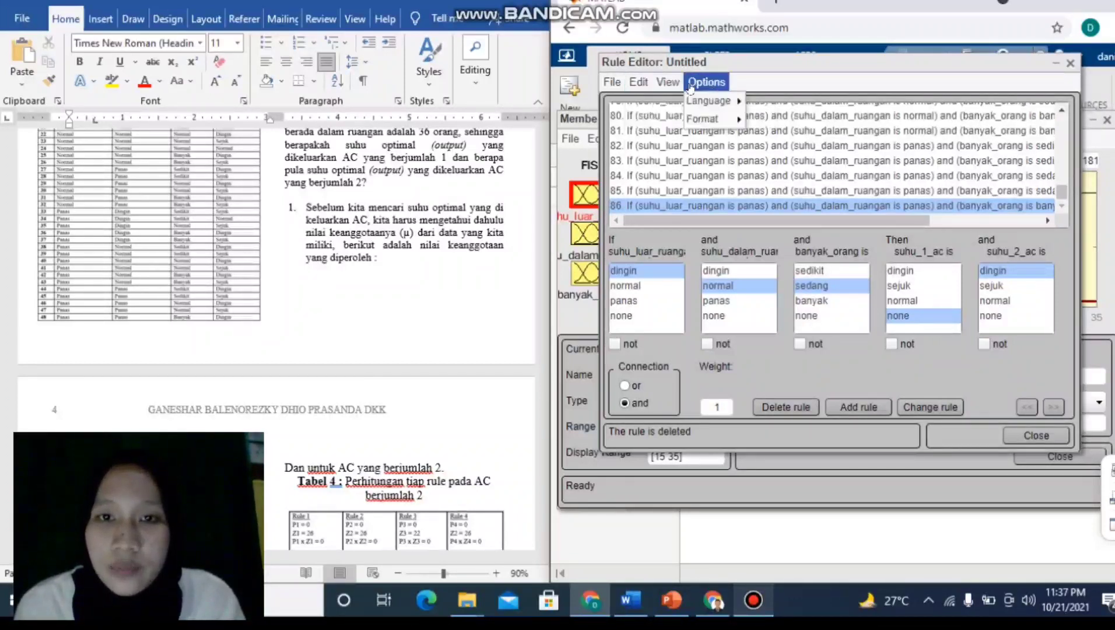
click(666, 102)
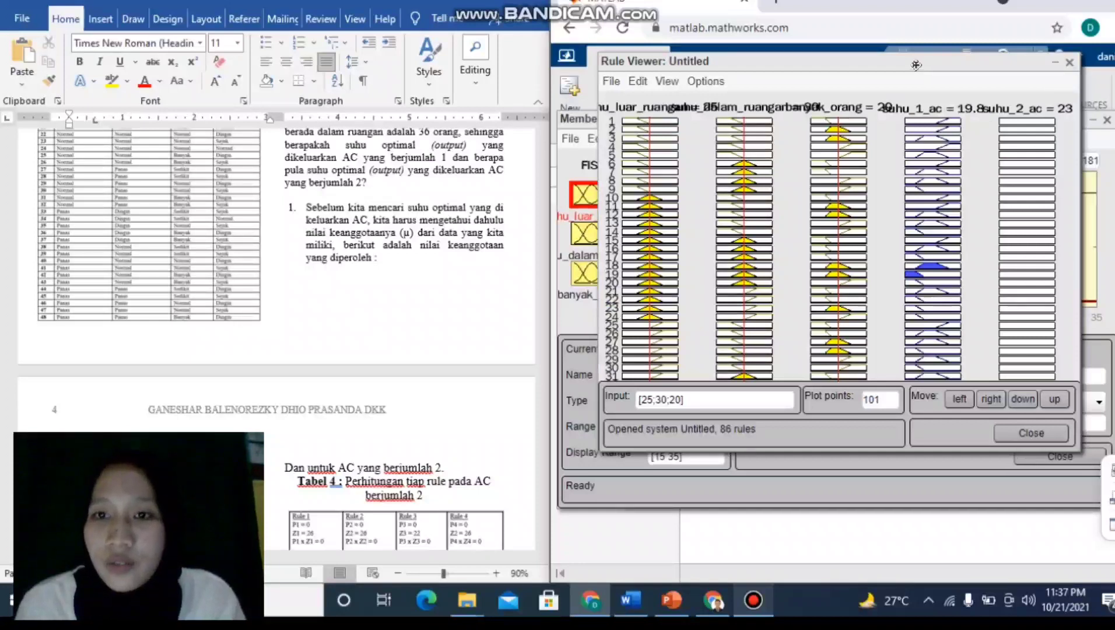
drag(917, 62, 870, 71)
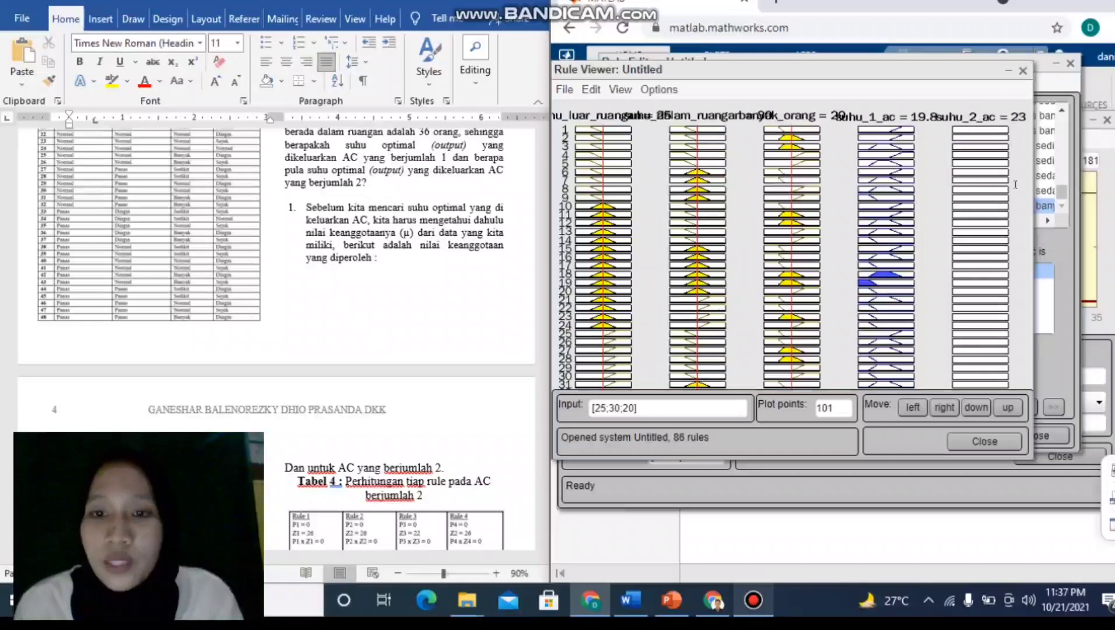
Set the Rule Viewer input to [30;28;36], following the worked example in the document, and evaluate it
scroll(369, 318, down, 1)
scroll(374, 316, up, 1)
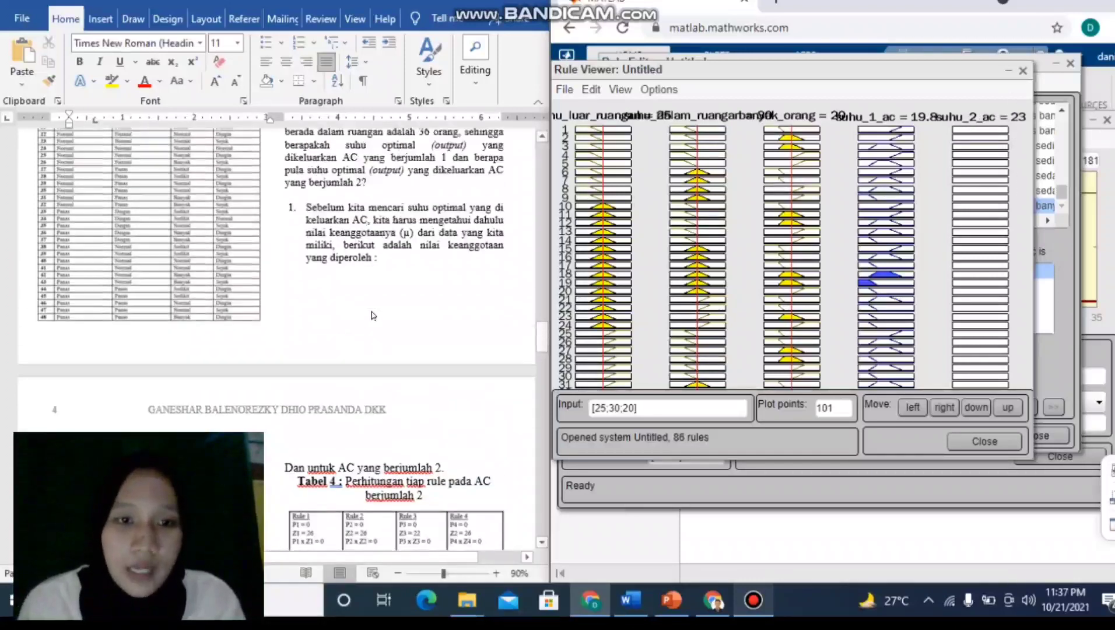
scroll(373, 316, up, 3)
scroll(376, 317, up, 3)
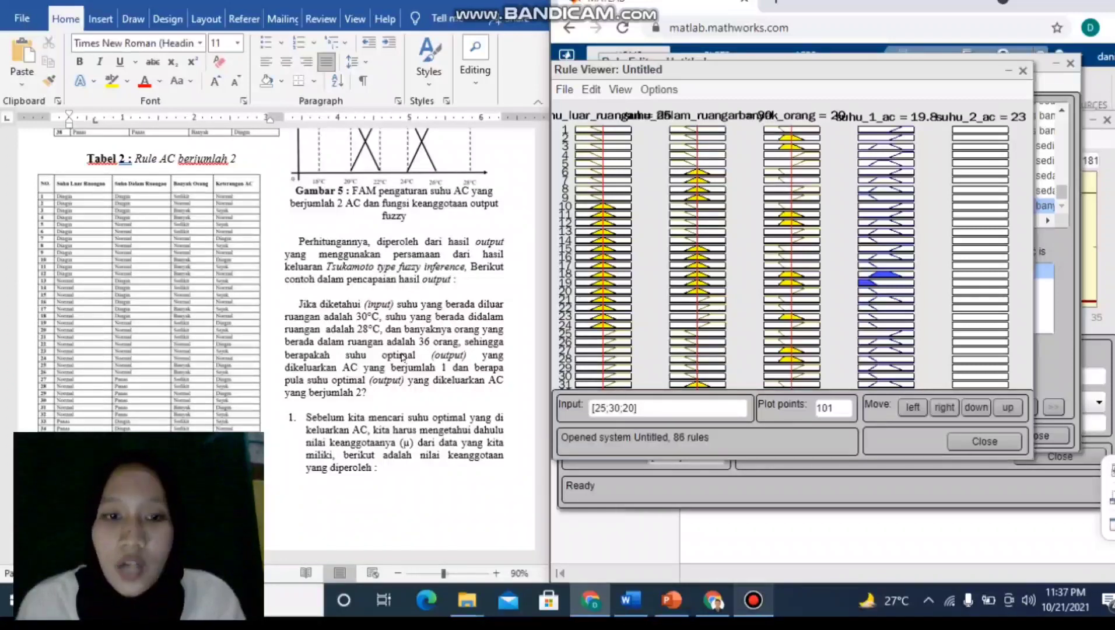
scroll(408, 303, up, 2)
scroll(425, 341, down, 2)
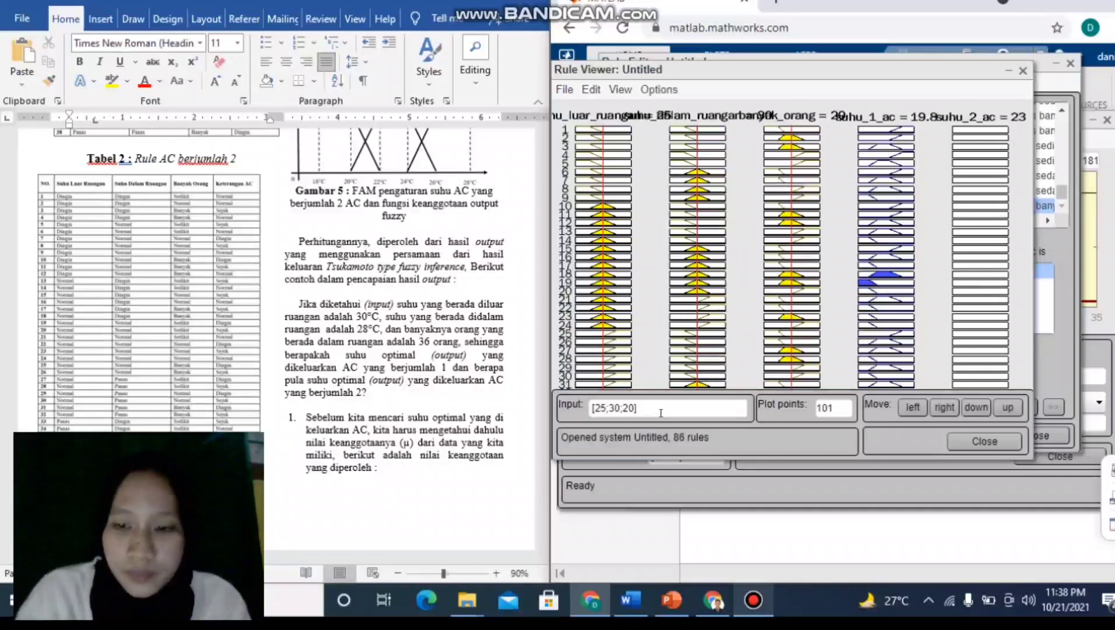
key(BackSpace)
key(BackSpace)
text(30)
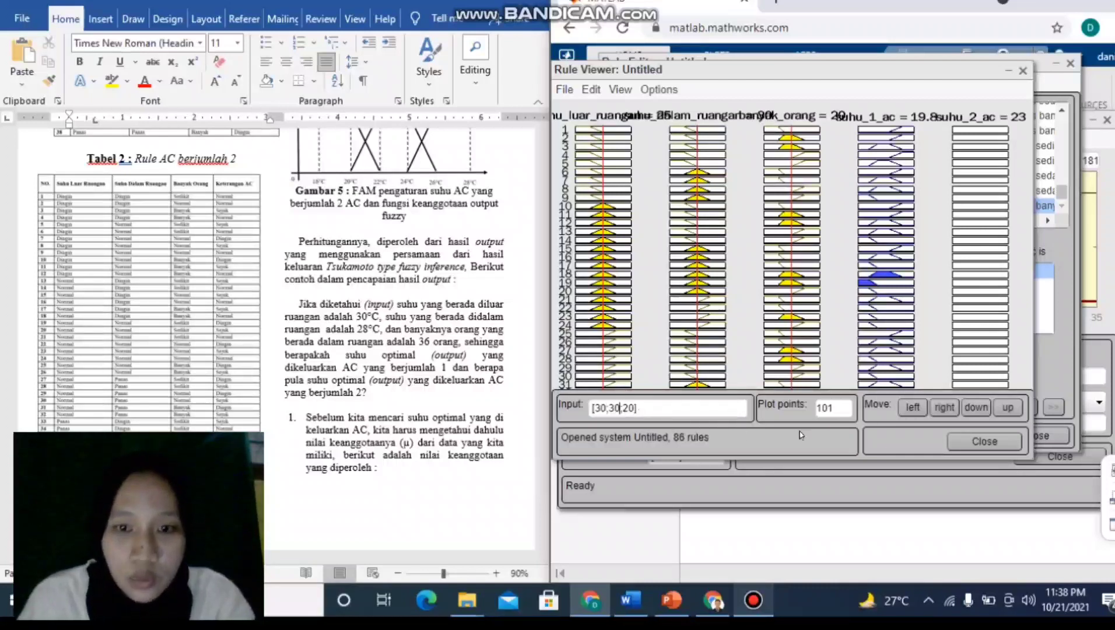
key(BackSpace)
key(BackSpace)
text(2)
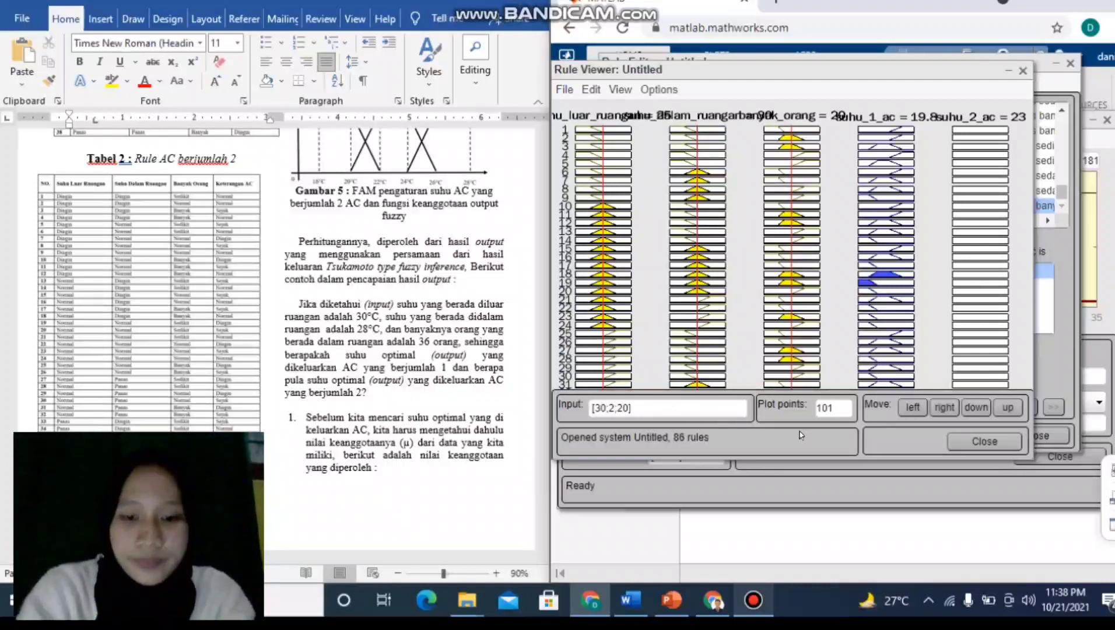
text(8)
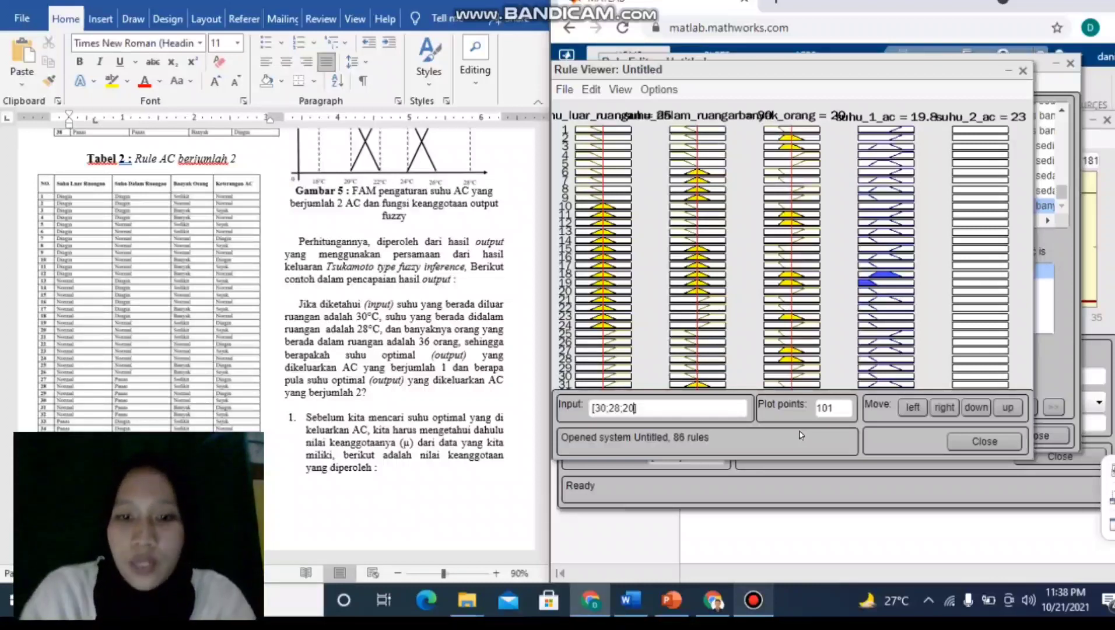
key(BackSpace)
key(BackSpace)
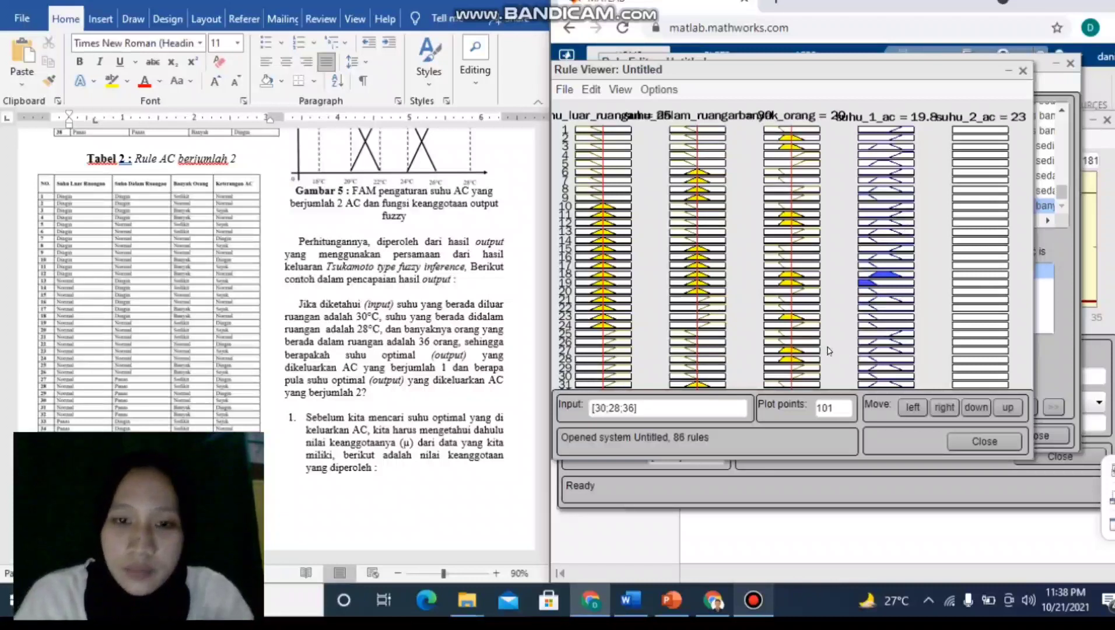
key(Return)
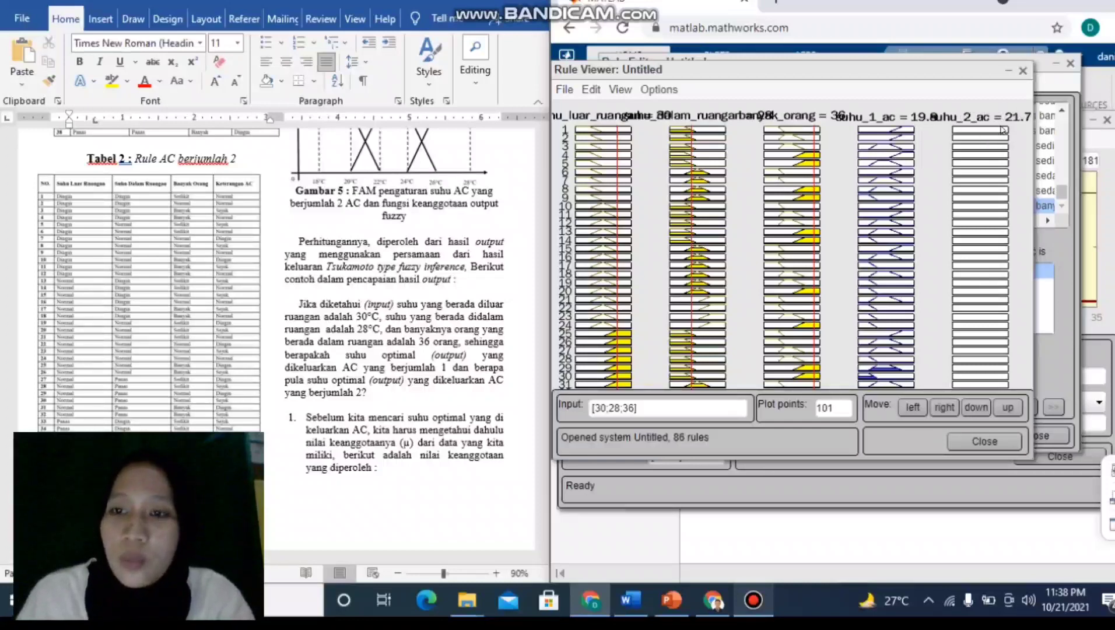
Review the document's membership value calculations for the example and its per-rule calculations in Tabel 3 and Tabel 4
scroll(429, 376, down, 10)
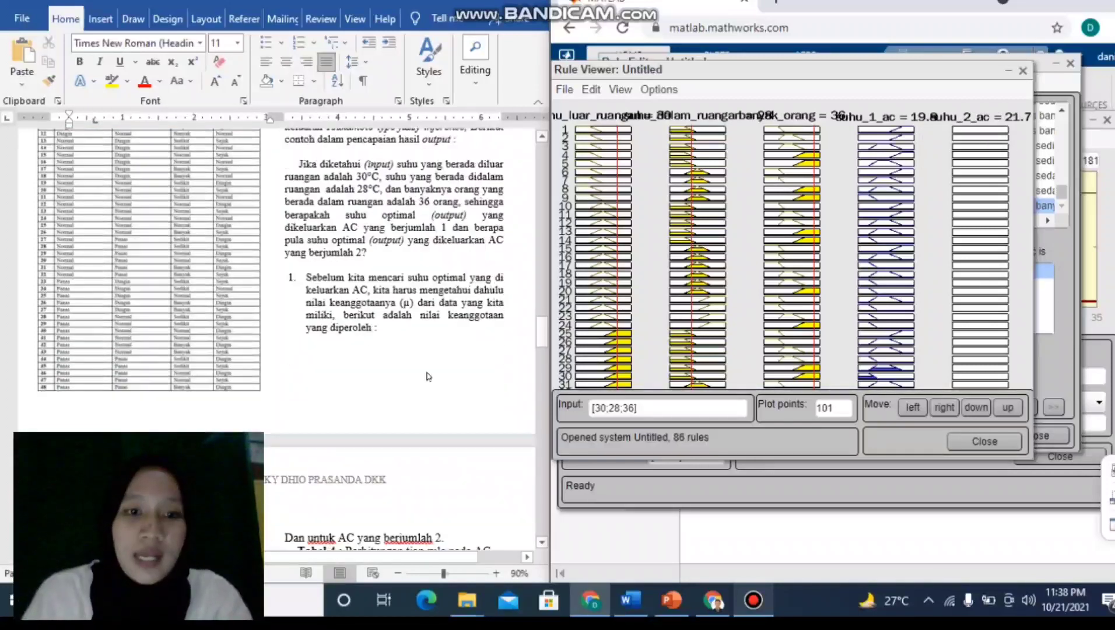
scroll(428, 376, down, 1)
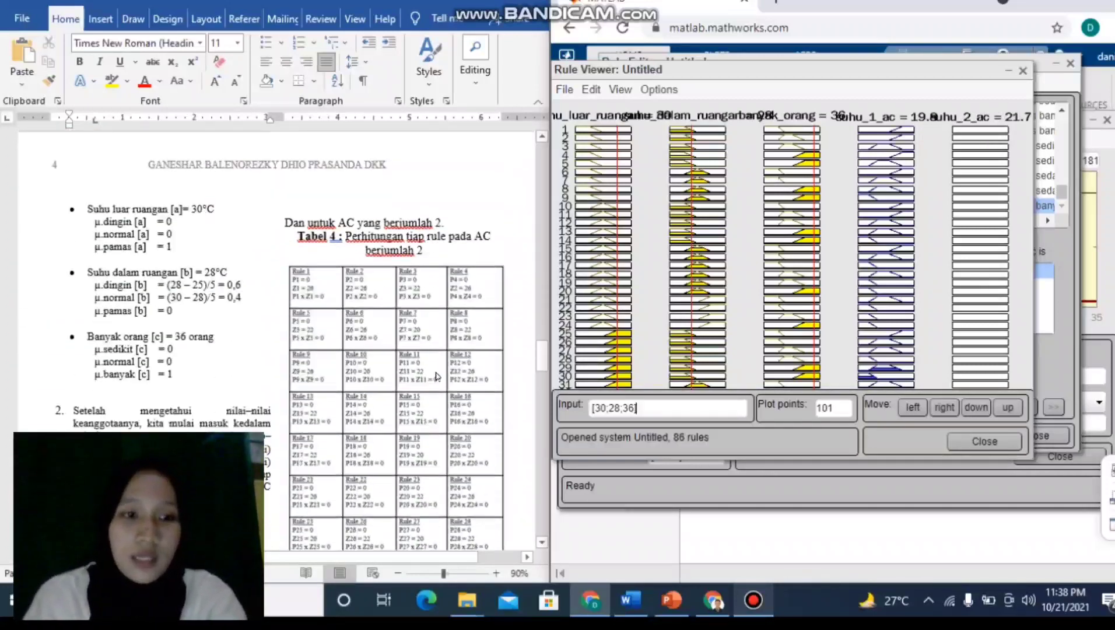
scroll(282, 330, down, 1)
scroll(285, 290, down, 3)
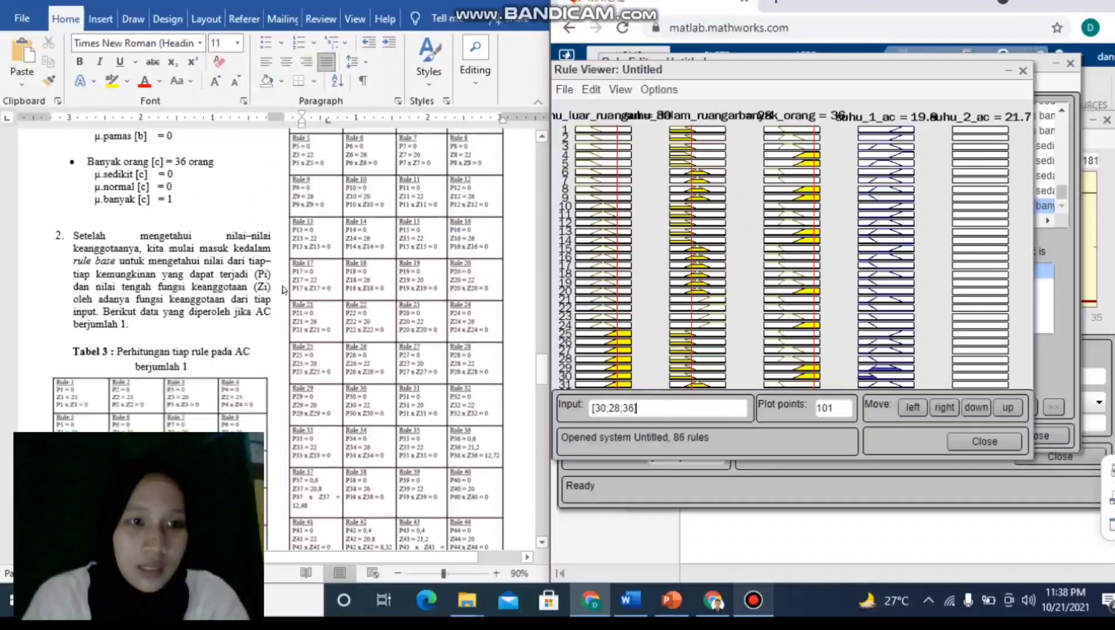
scroll(284, 290, up, 3)
scroll(283, 290, up, 2)
scroll(282, 290, down, 5)
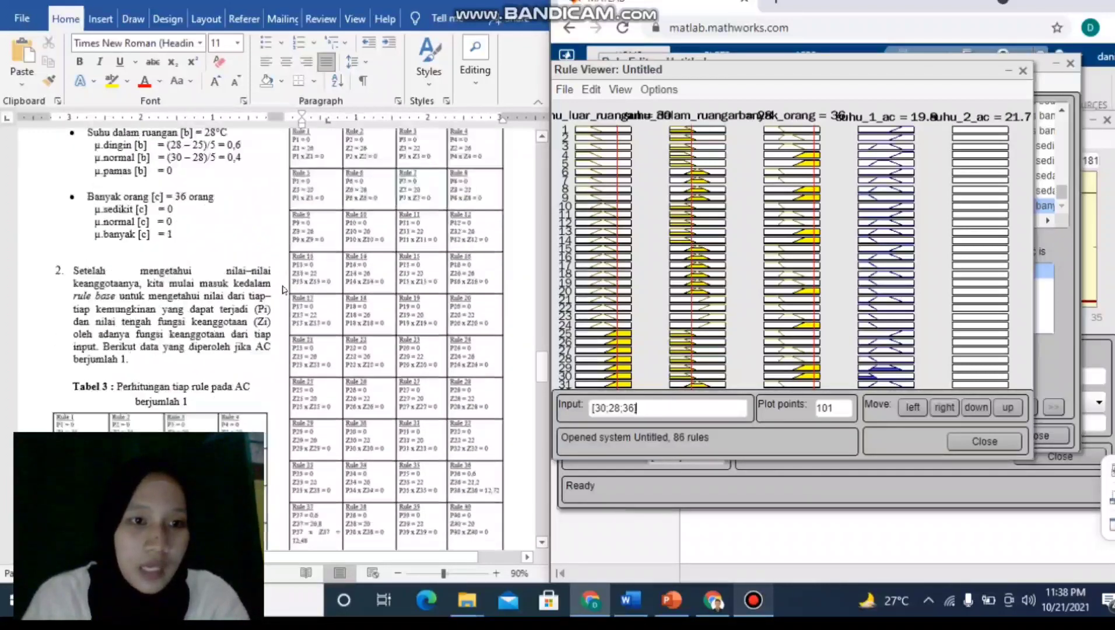
Compare the document's Final Output calculations for one and two ACs with the Rule Viewer outputs, and read the Kesimpulan section
scroll(283, 290, down, 10)
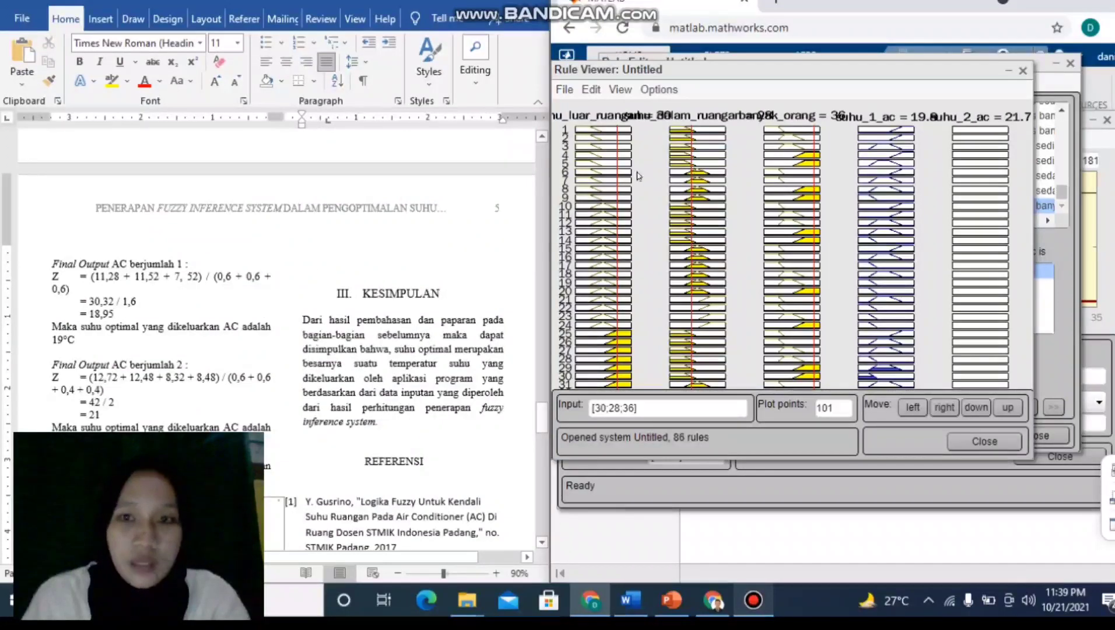
click(159, 300)
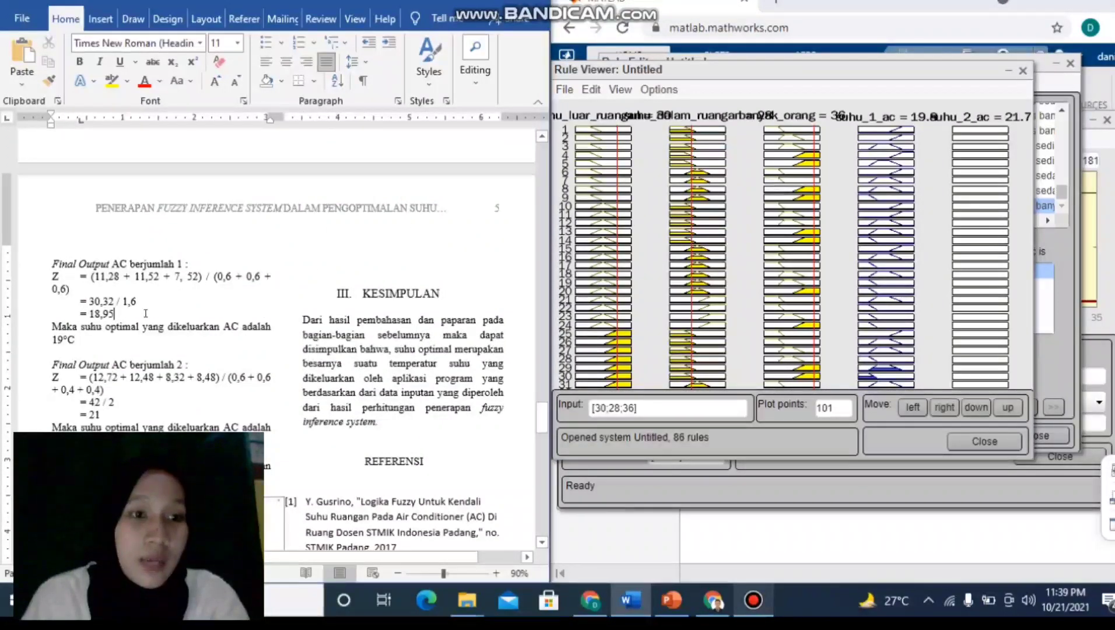
scroll(244, 309, down, 1)
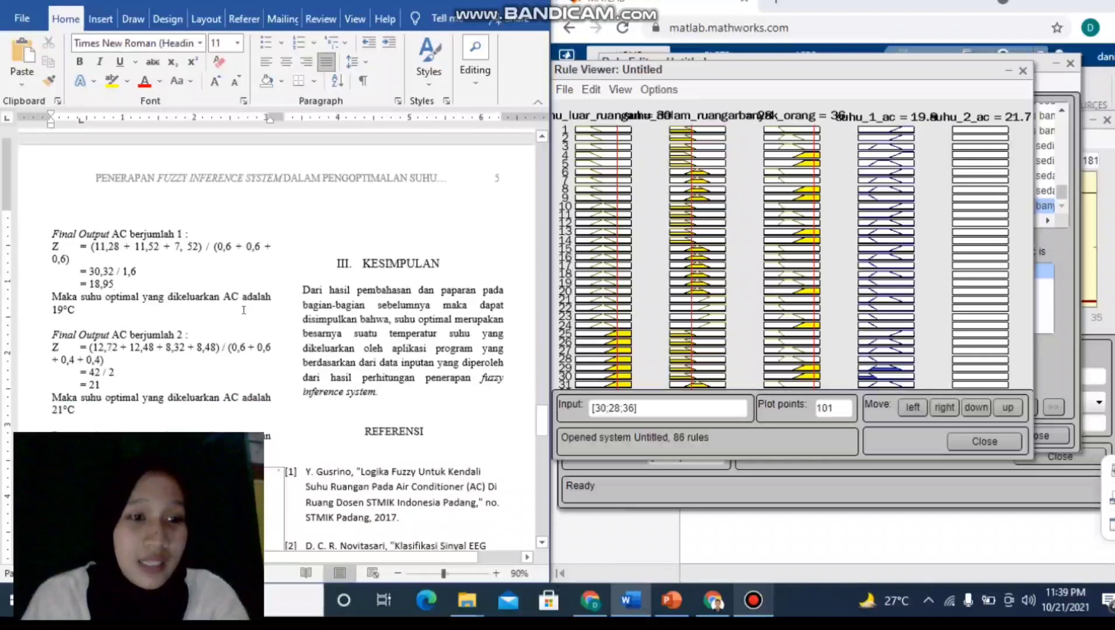
click(125, 283)
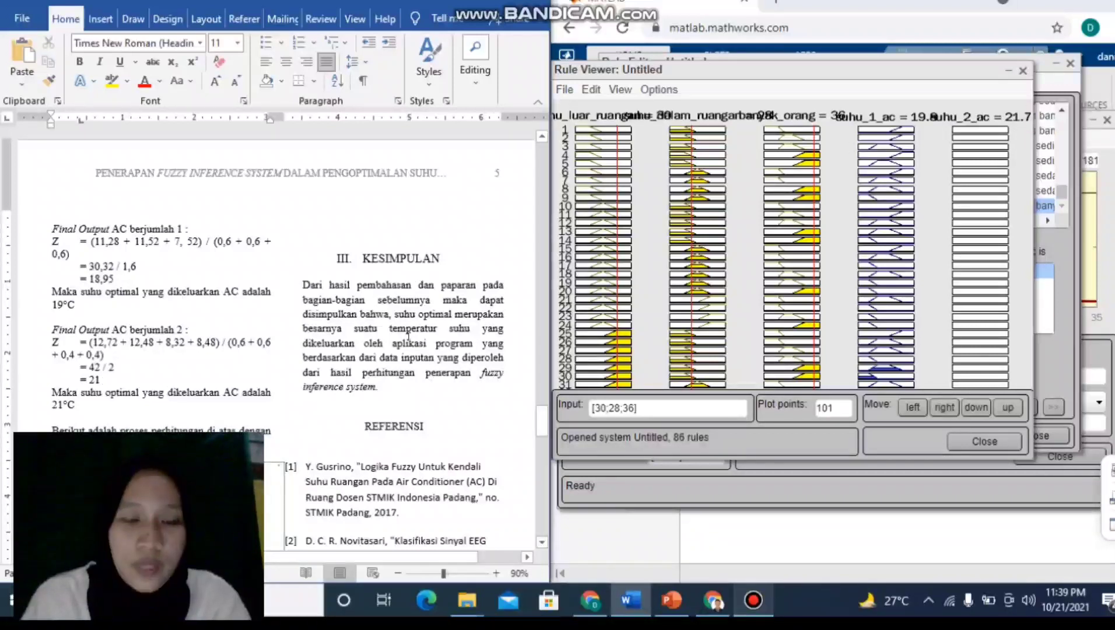
scroll(437, 349, down, 1)
scroll(437, 349, down, 1)
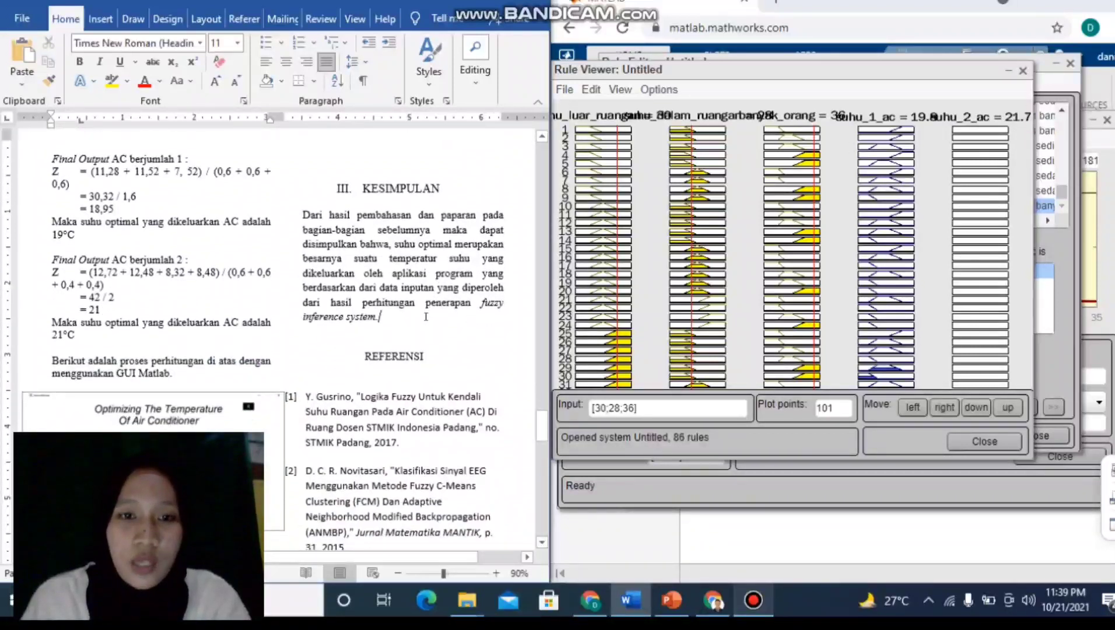
click(425, 317)
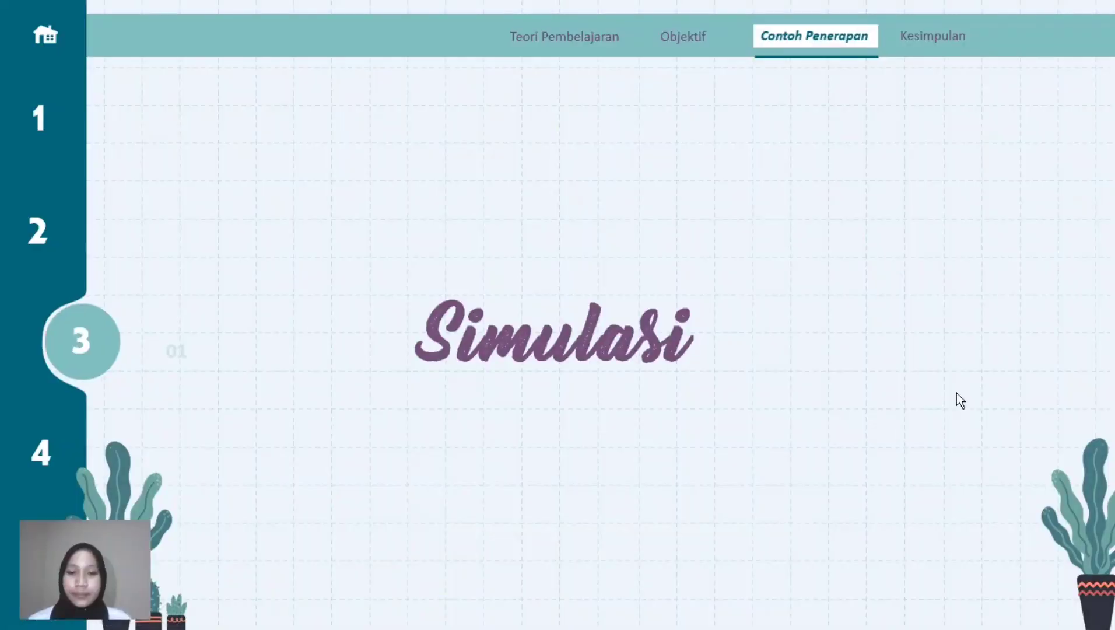
key(Right)
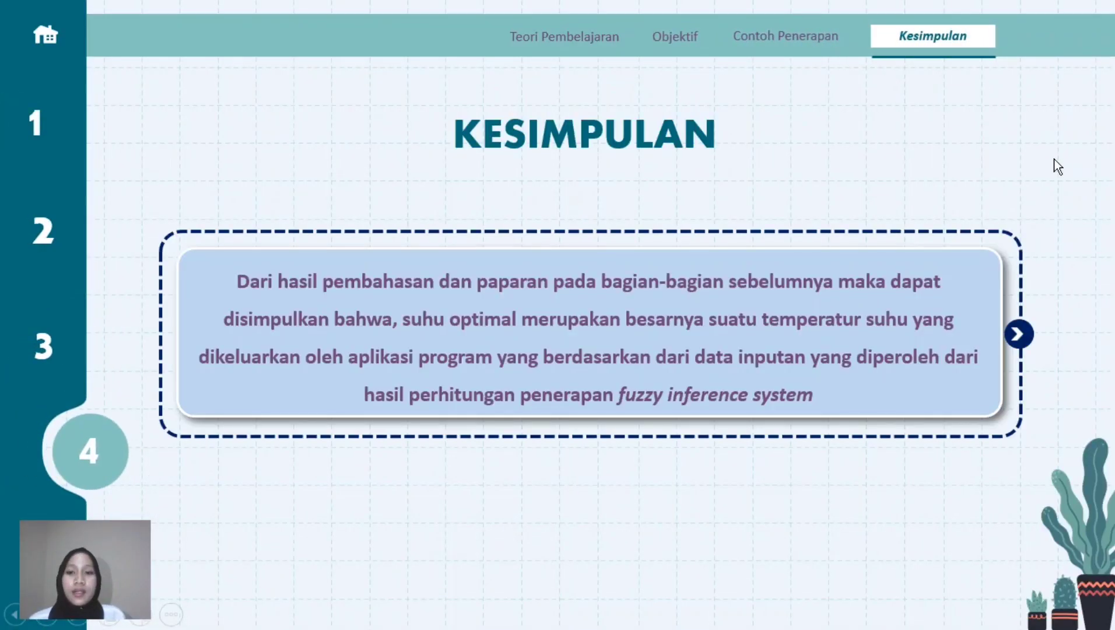